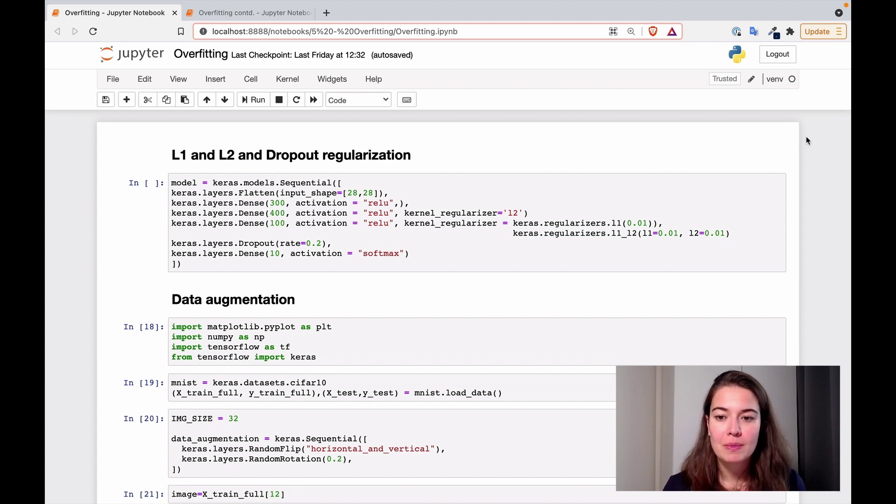
Highlight the whole model definition in the regularization cell
{"action": "left_click", "coordinate": [700, 188]}
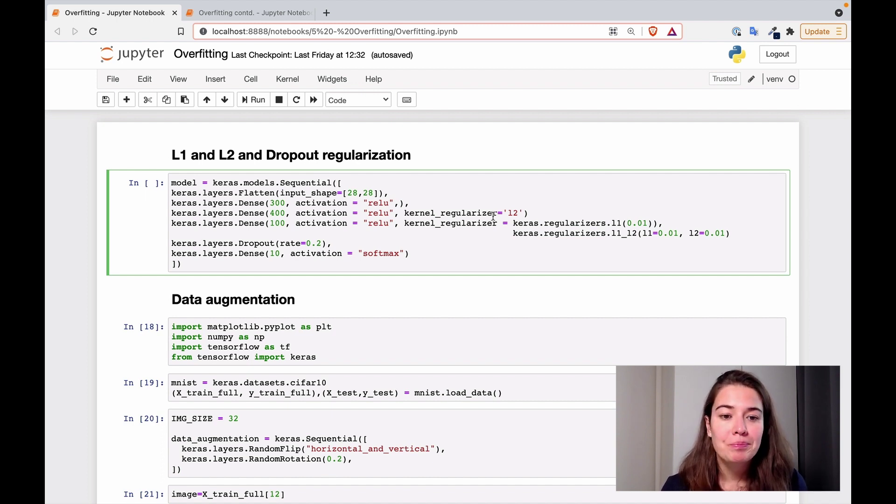
{"action": "left_click_drag", "start_coordinate": [171, 183], "coordinate": [219, 267]}
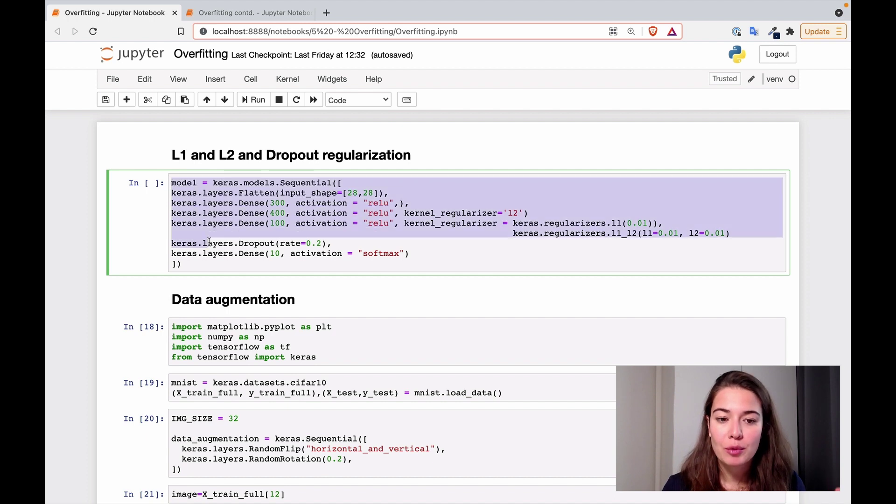
{"action": "left_click", "coordinate": [219, 267]}
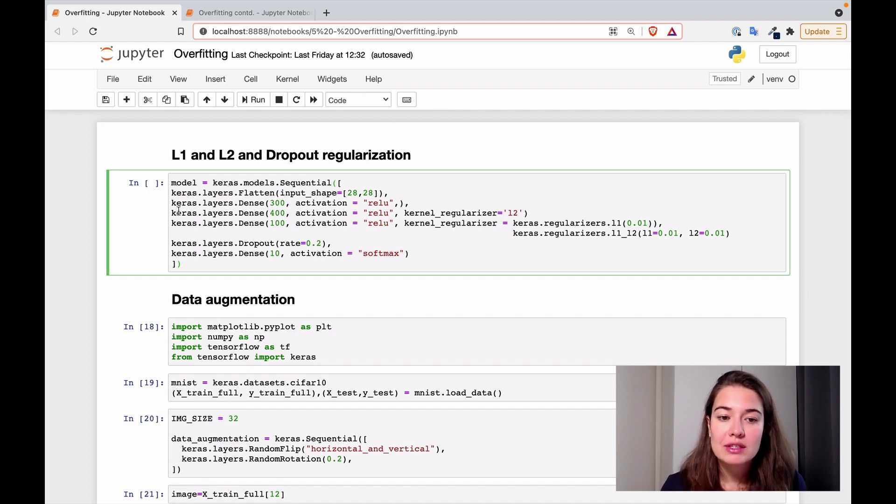
Highlight the l2 regularizer on the Dense(400) line and the l1 regularizer on Dense(100)
{"action": "left_click_drag", "start_coordinate": [172, 213], "coordinate": [545, 214]}
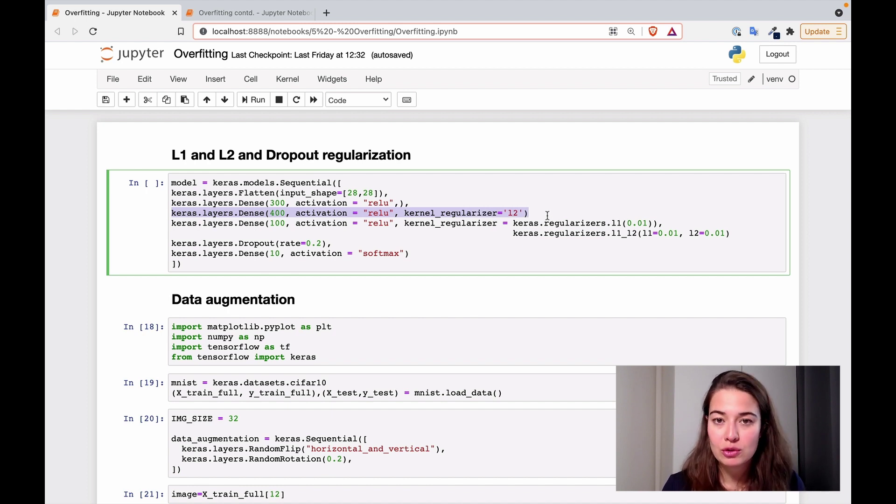
{"action": "left_click", "coordinate": [411, 213]}
{"action": "mouse_move", "coordinate": [404, 213]}
{"action": "left_mouse_down"}
{"action": "mouse_move", "coordinate": [527, 223]}
{"action": "mouse_move", "coordinate": [525, 210]}
{"action": "left_mouse_up"}
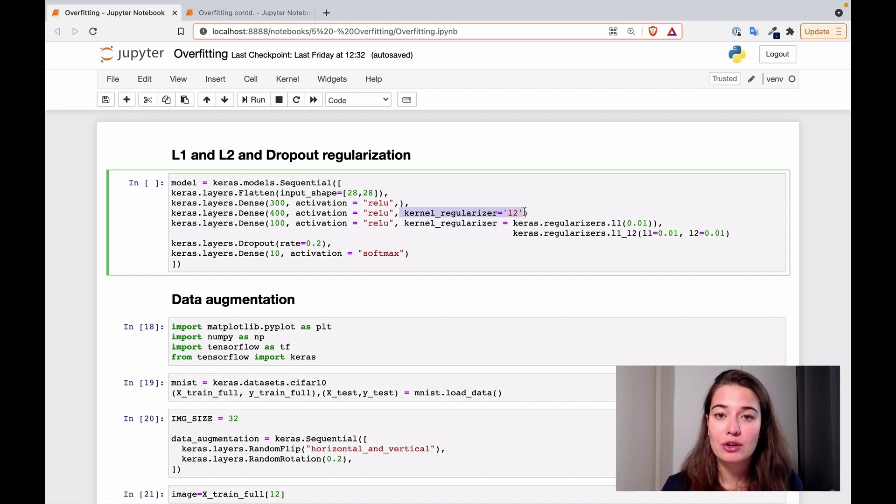
{"action": "left_click", "coordinate": [490, 213]}
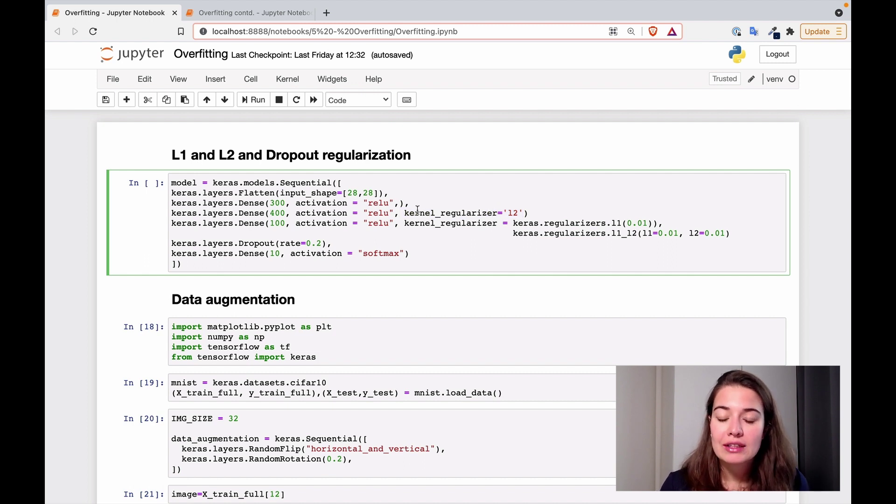
{"action": "left_click_drag", "start_coordinate": [404, 212], "coordinate": [508, 214]}
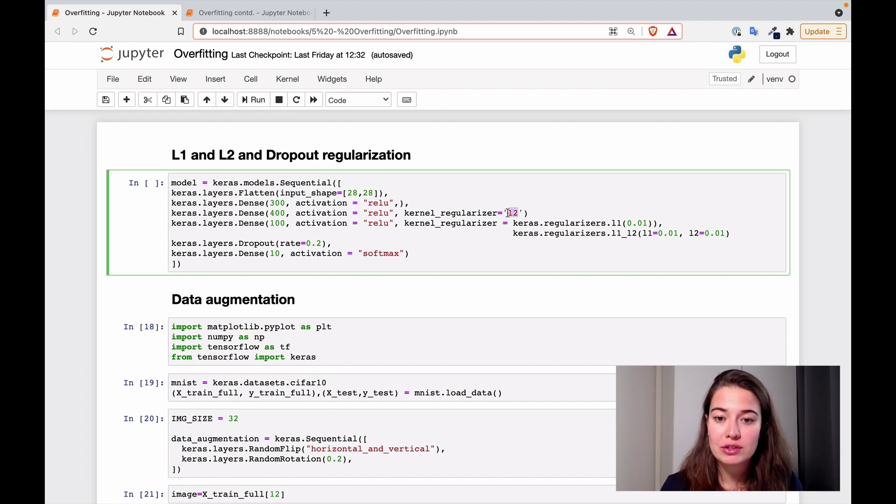
{"action": "left_click", "coordinate": [508, 212]}
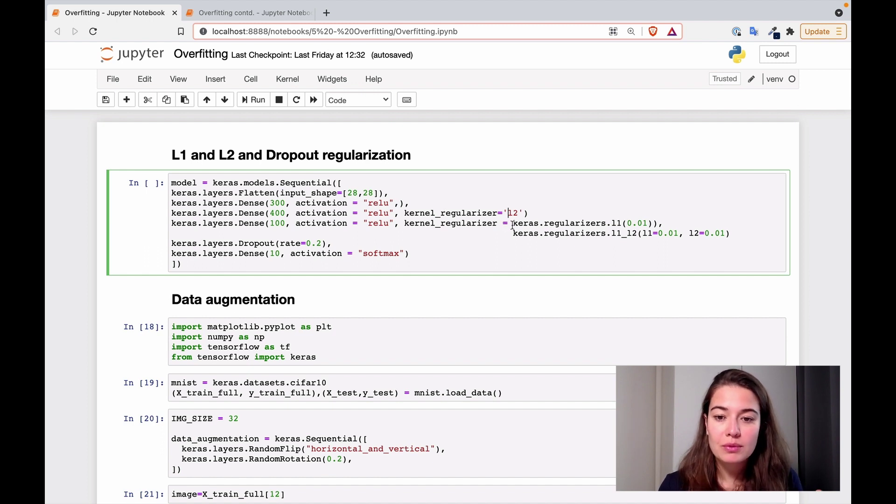
{"action": "mouse_move", "coordinate": [514, 223]}
{"action": "left_mouse_down"}
{"action": "mouse_move", "coordinate": [664, 233]}
{"action": "mouse_move", "coordinate": [654, 223]}
{"action": "left_mouse_up"}
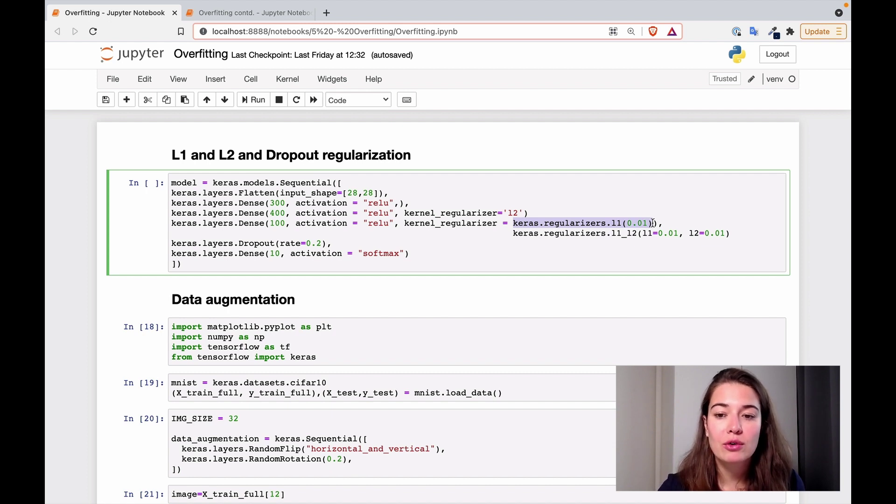
{"action": "left_click", "coordinate": [645, 224]}
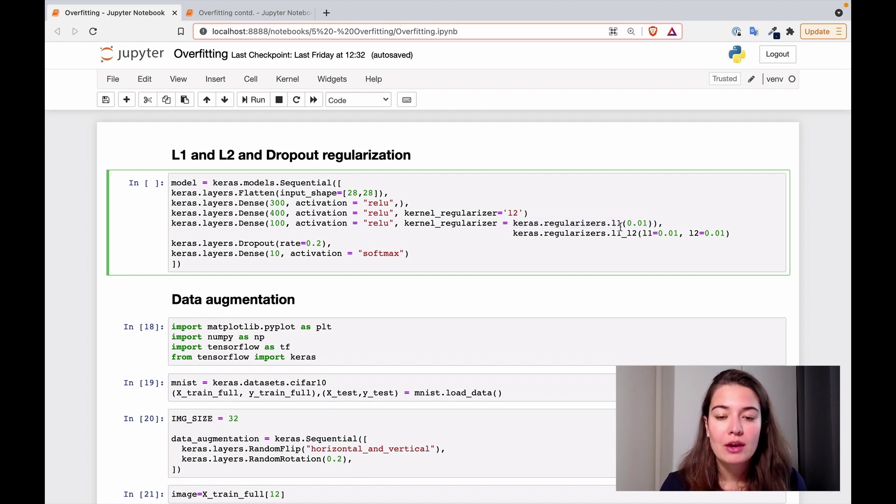
Add a top line 'initializer = keras.regularizers.l1(0.01)', copying the expression from Dense(100)
{"action": "left_click", "coordinate": [170, 182]}
{"action": "key", "text": "Return"}
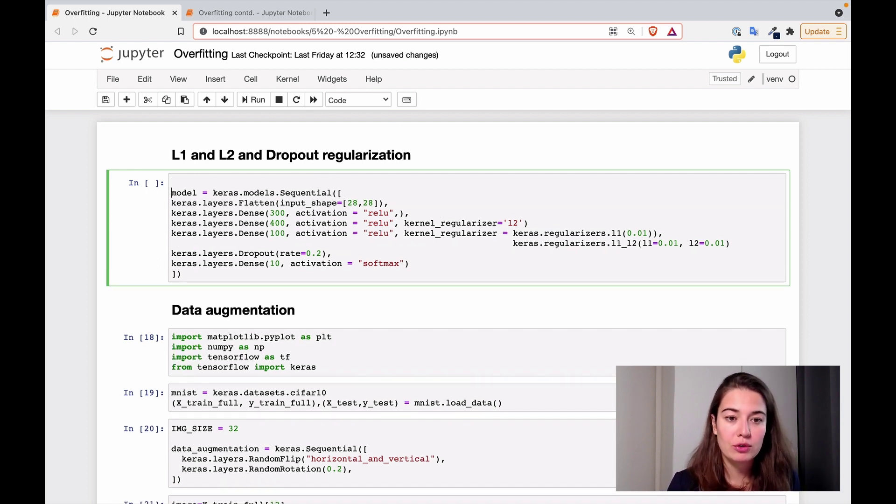
{"action": "type", "text": "i"}
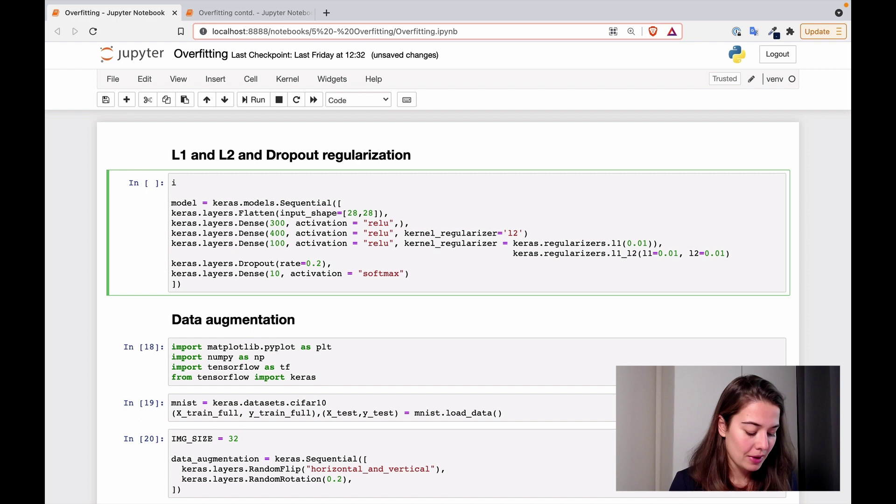
{"action": "type", "text": "niti"}
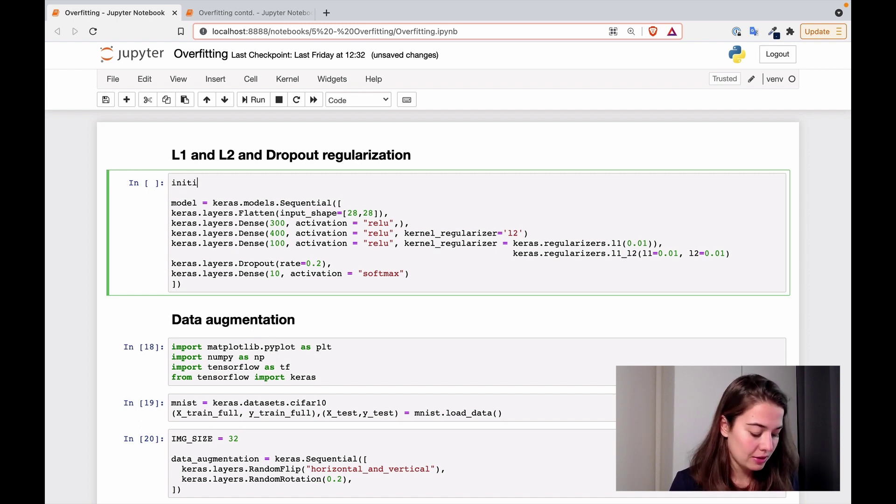
{"action": "type", "text": "alizer ="}
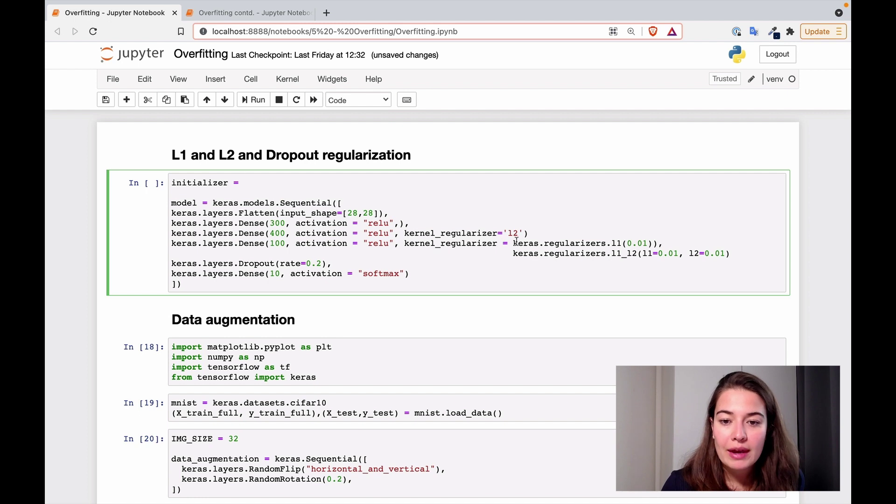
{"action": "left_click_drag", "start_coordinate": [514, 243], "coordinate": [654, 243]}
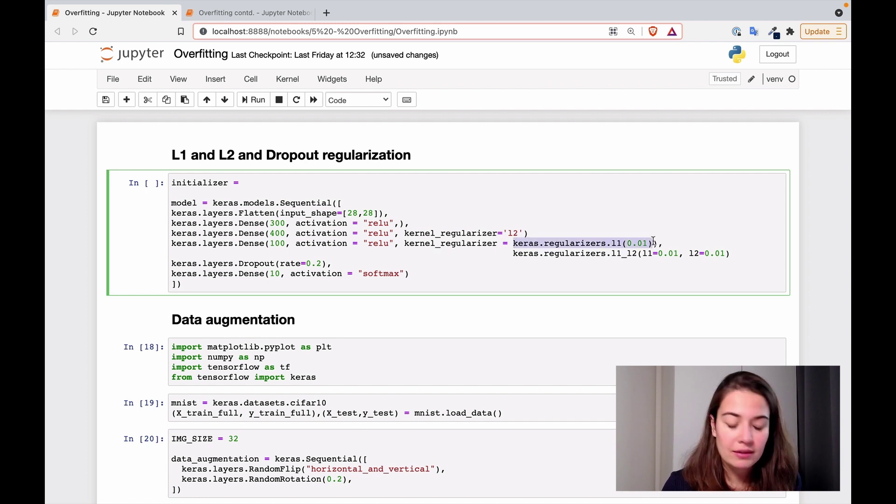
{"action": "key", "text": "ctrl+c"}
{"action": "left_click", "coordinate": [265, 183]}
{"action": "key", "text": "ctrl+v"}
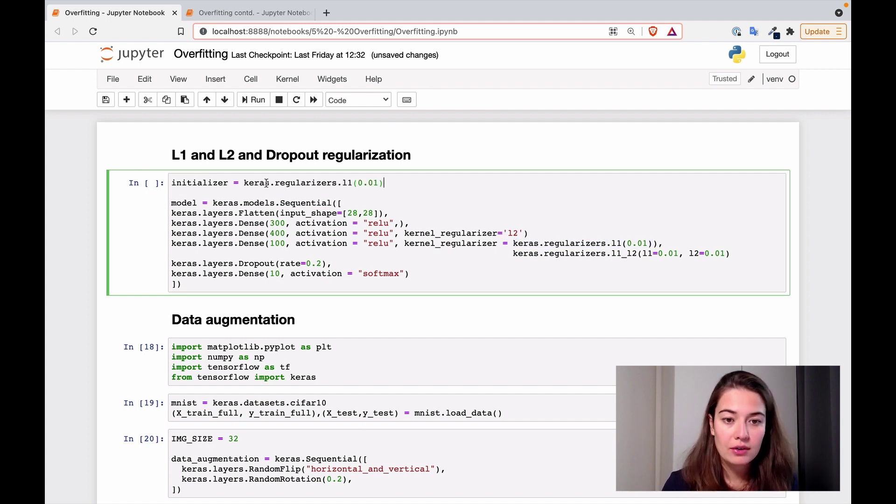
Replace the Dense(100) l1 argument with 'initializer' and highlight the l1_l2 arguments
{"action": "double_click", "coordinate": [214, 183]}
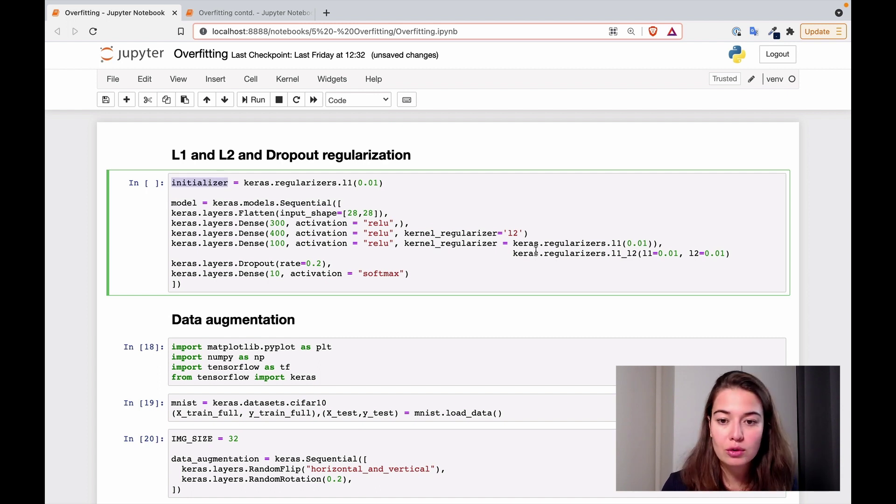
{"action": "left_click_drag", "start_coordinate": [512, 243], "coordinate": [654, 243]}
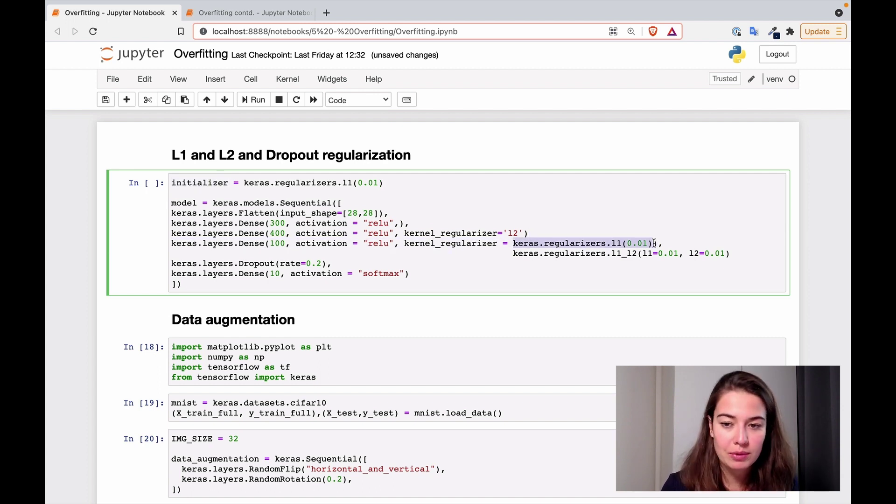
{"action": "key", "text": "ctrl+v"}
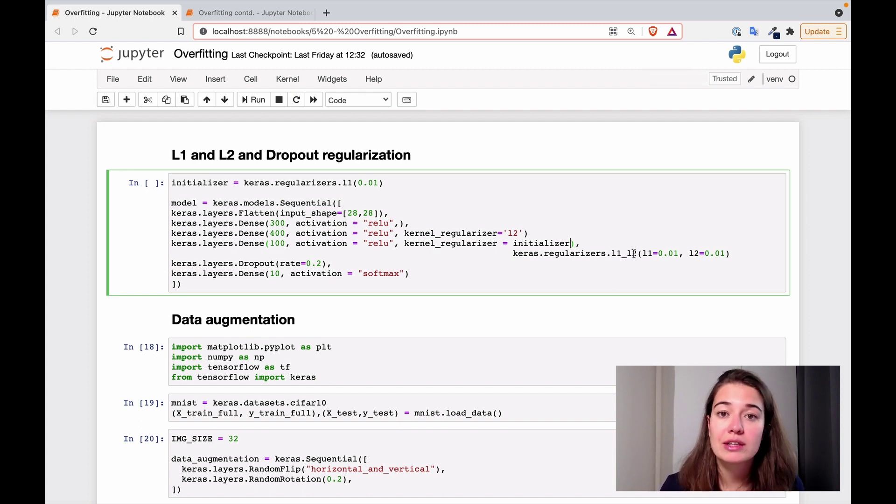
{"action": "left_click_drag", "start_coordinate": [514, 253], "coordinate": [725, 253]}
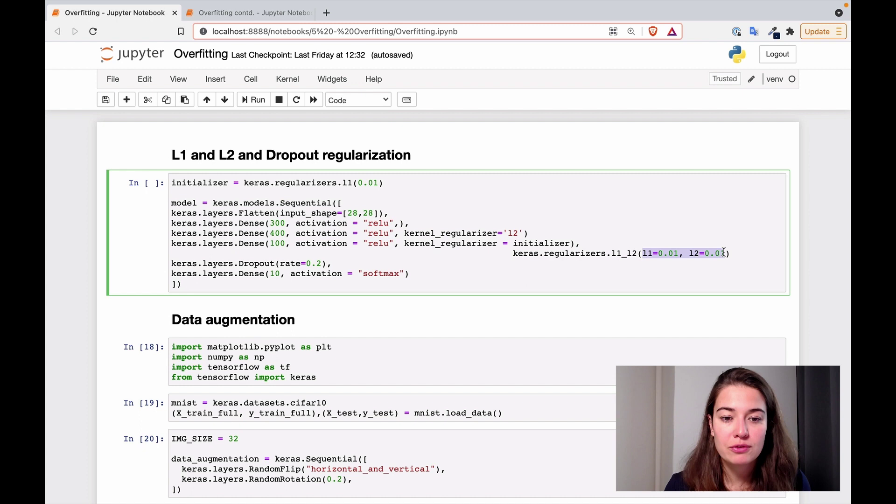
Highlight the Dropout layer line in the model cell for review
{"action": "left_click", "coordinate": [725, 253]}
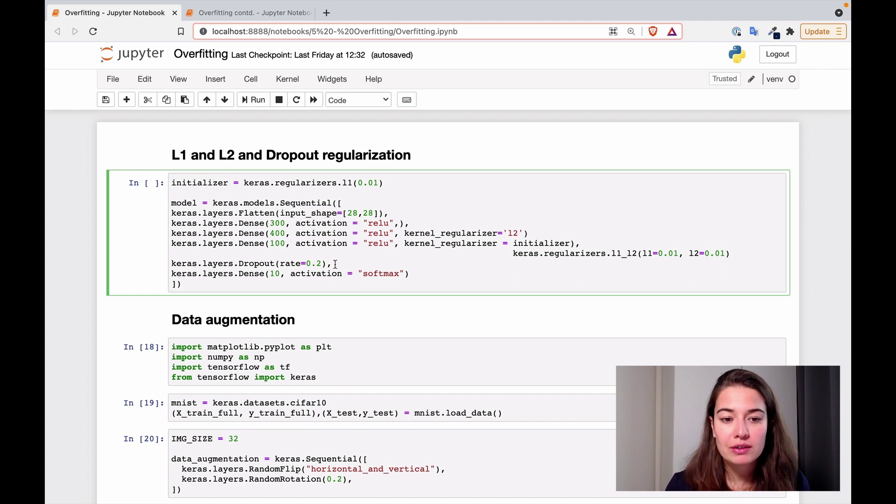
{"action": "left_click_drag", "start_coordinate": [335, 264], "coordinate": [154, 265]}
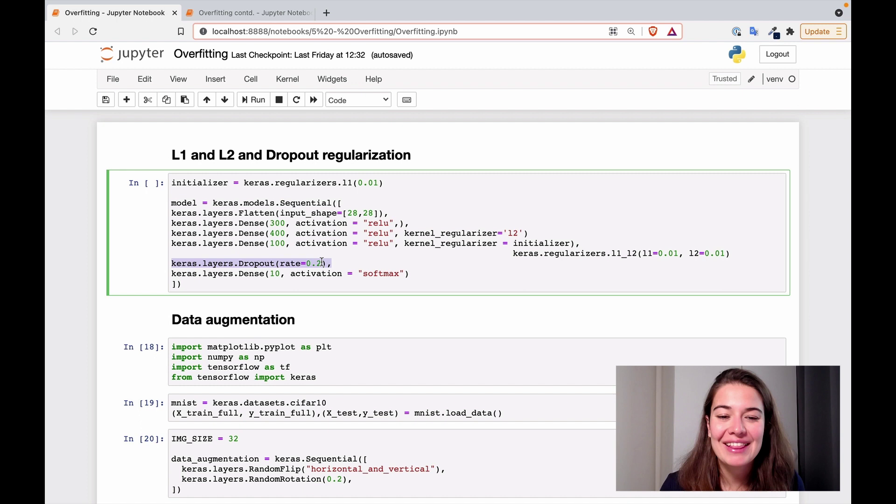
{"action": "left_click", "coordinate": [341, 263]}
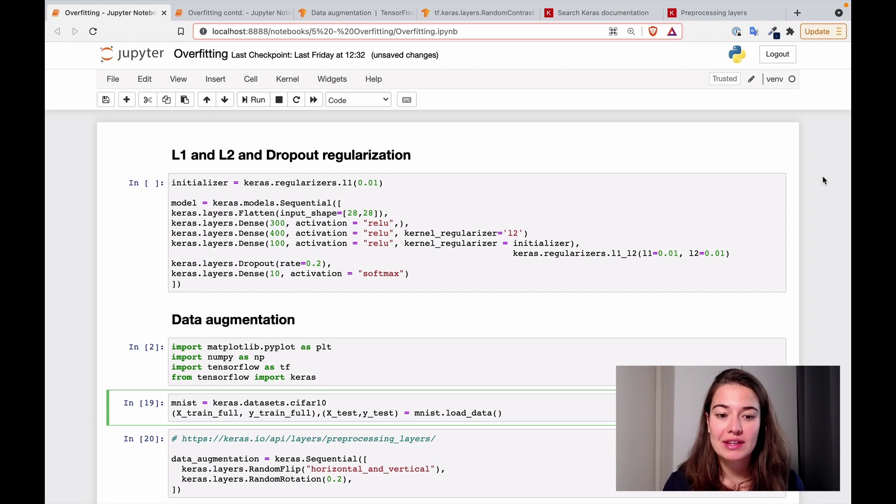
{"action": "scroll", "coordinate": [823, 181], "scroll_direction": "down", "scroll_amount": 5}
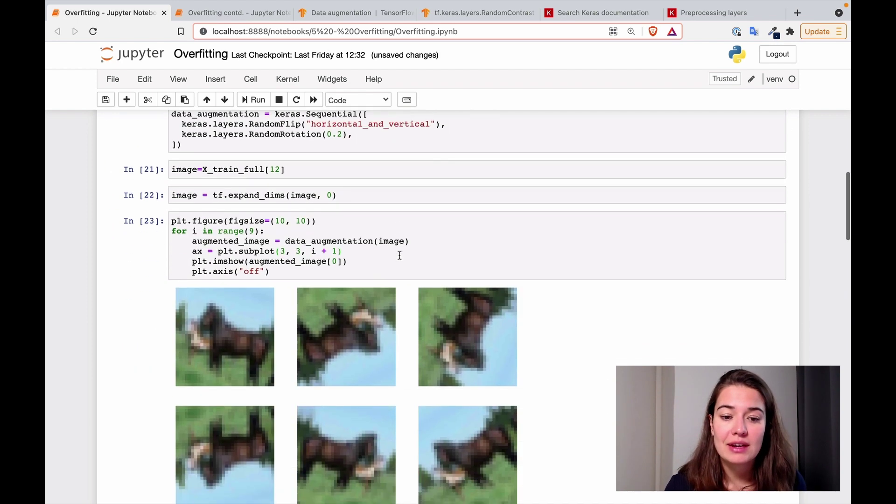
{"action": "scroll", "coordinate": [399, 254], "scroll_direction": "down", "scroll_amount": 5}
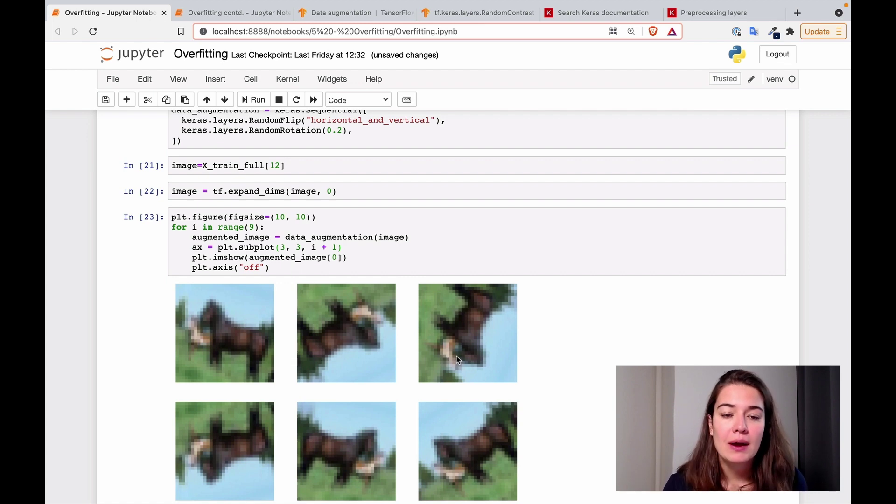
{"action": "scroll", "coordinate": [457, 359], "scroll_direction": "up", "scroll_amount": 2}
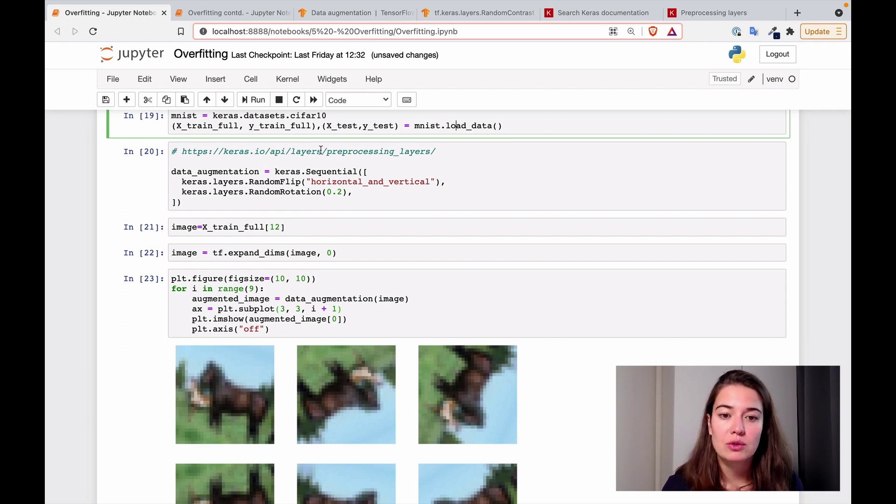
Review the augmentation cell's docs link and its RandomFlip and RandomRotation layers
{"action": "left_click", "coordinate": [182, 151]}
{"action": "left_click_drag", "start_coordinate": [219, 152], "coordinate": [481, 145]}
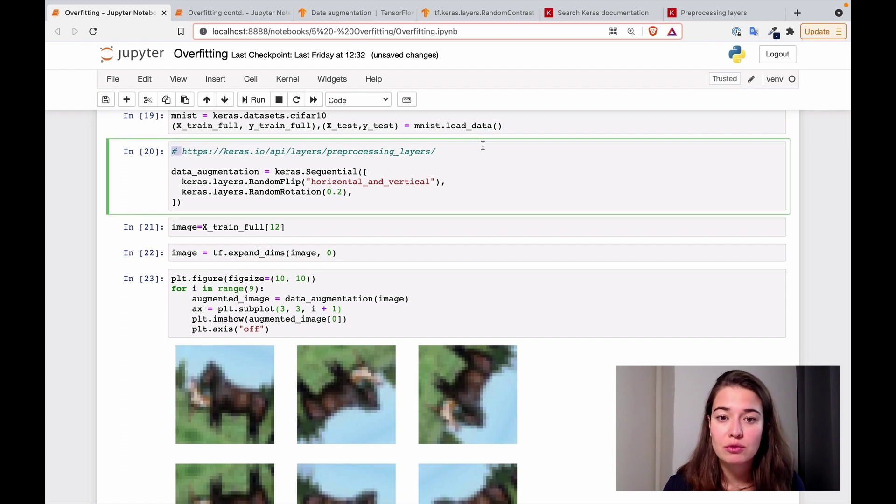
{"action": "triple_click", "coordinate": [482, 145]}
{"action": "left_click", "coordinate": [479, 151]}
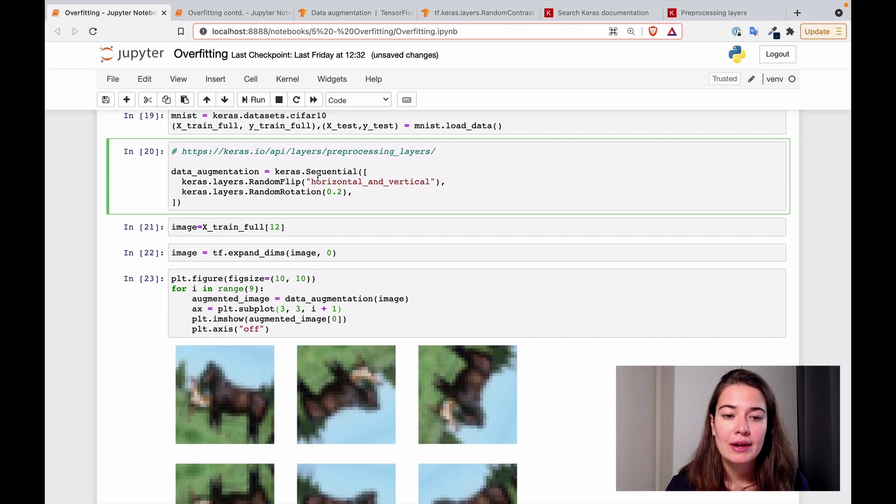
{"action": "double_click", "coordinate": [269, 182]}
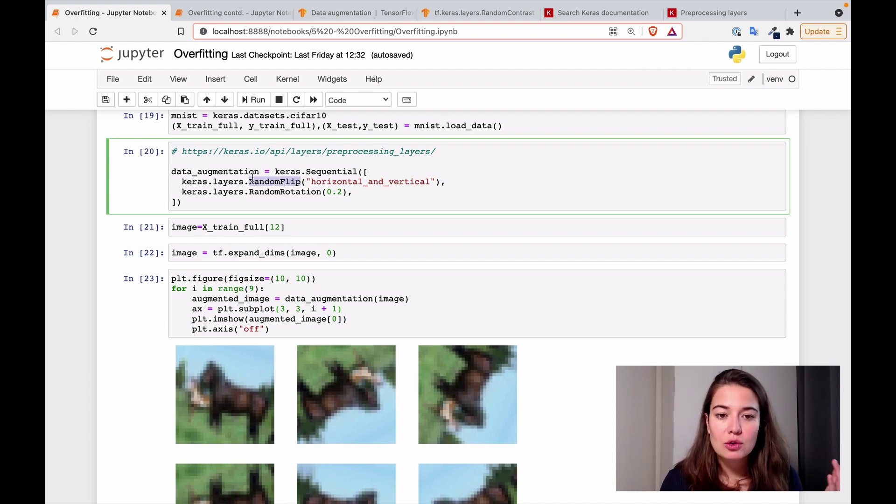
{"action": "left_click", "coordinate": [214, 172]}
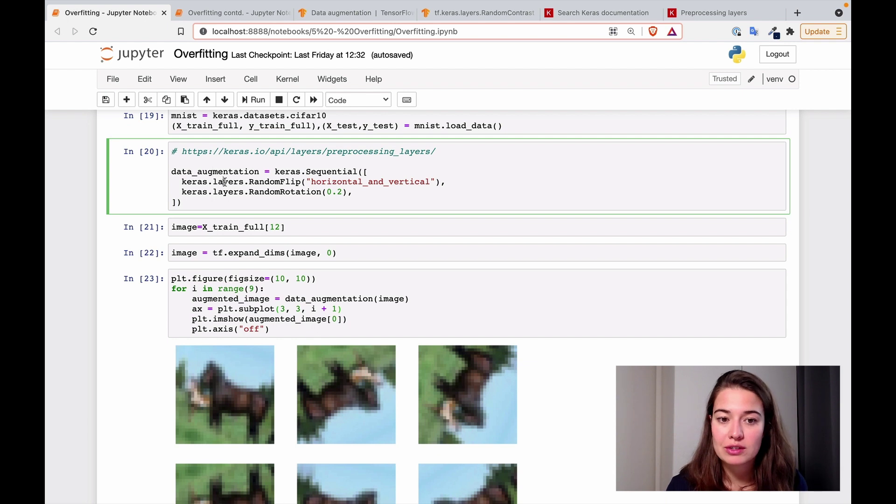
{"action": "left_click_drag", "start_coordinate": [172, 181], "coordinate": [295, 193]}
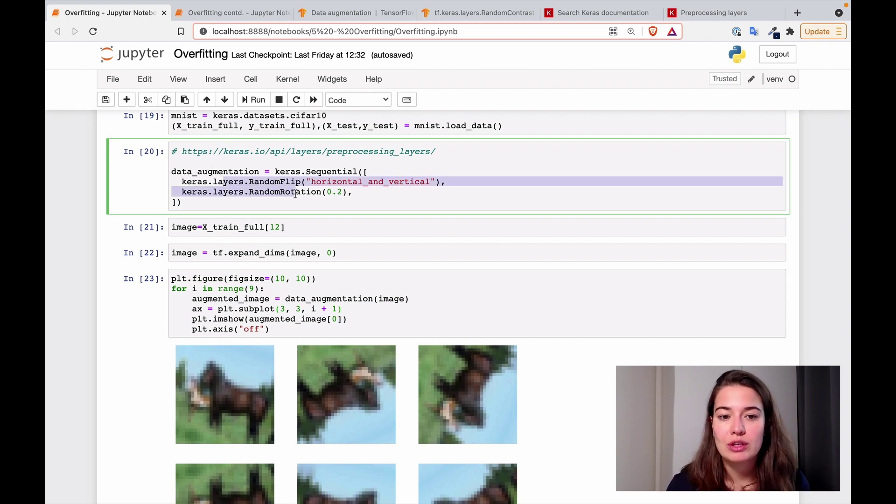
Rerun the augmented-image plotting cell with Ctrl+Enter for a fresh grid
{"action": "left_click", "coordinate": [276, 227]}
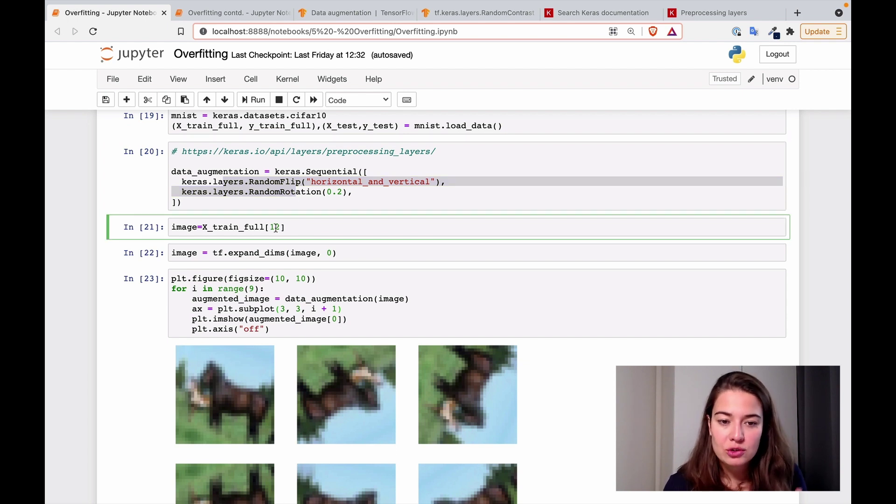
{"action": "scroll", "coordinate": [275, 227], "scroll_direction": "down", "scroll_amount": 1}
{"action": "left_click", "coordinate": [329, 168]}
{"action": "scroll", "coordinate": [328, 169], "scroll_direction": "down", "scroll_amount": 2}
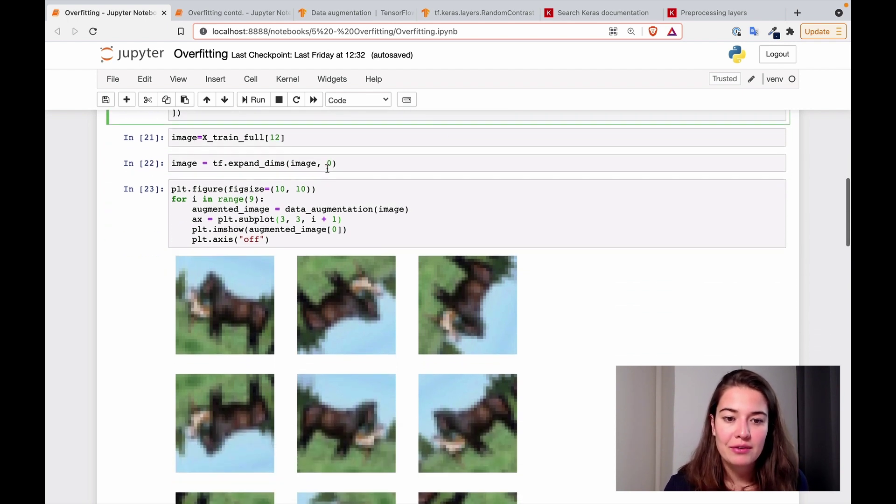
{"action": "left_click", "coordinate": [286, 217]}
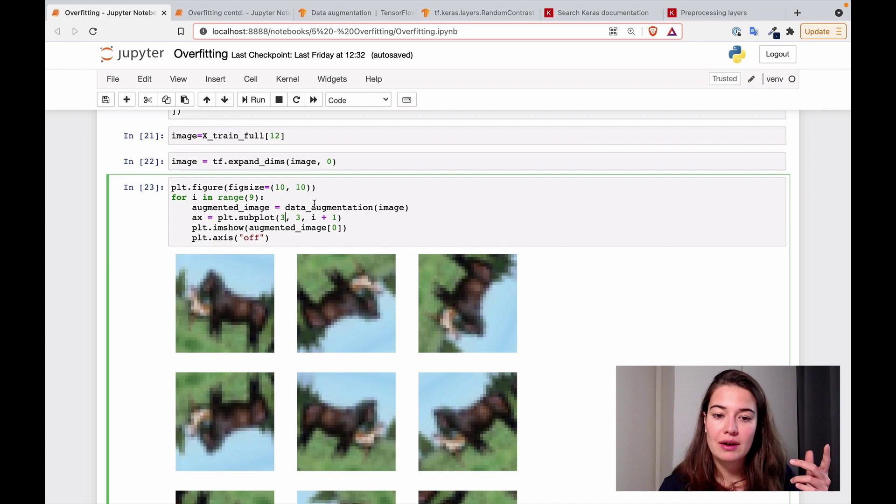
{"action": "key", "text": "ctrl+Return"}
{"action": "scroll", "coordinate": [302, 258], "scroll_direction": "down", "scroll_amount": 3}
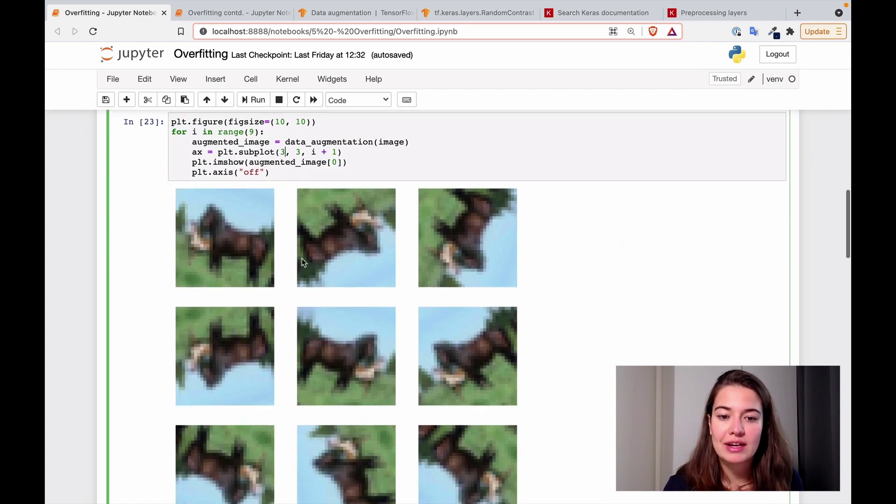
{"action": "scroll", "coordinate": [301, 258], "scroll_direction": "down", "scroll_amount": 2}
{"action": "scroll", "coordinate": [302, 258], "scroll_direction": "up", "scroll_amount": 1}
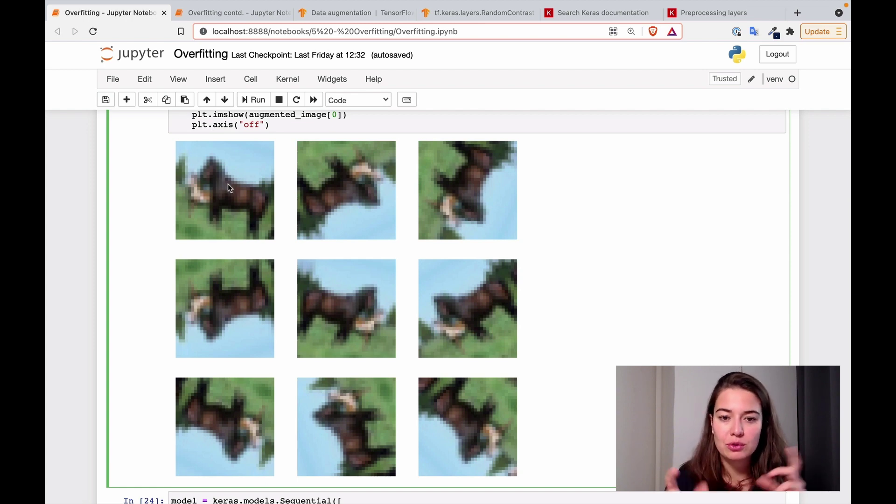
{"action": "scroll", "coordinate": [567, 304], "scroll_direction": "down", "scroll_amount": 2}
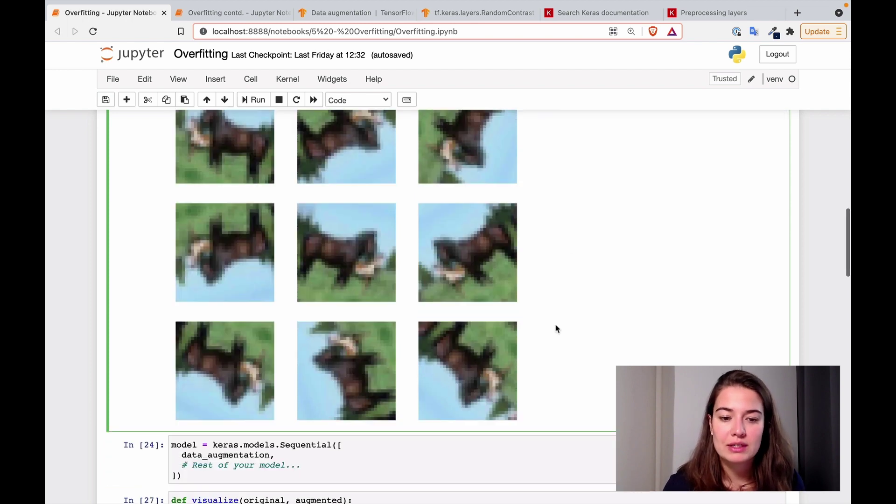
{"action": "scroll", "coordinate": [551, 326], "scroll_direction": "down", "scroll_amount": 3}
{"action": "left_click", "coordinate": [288, 379]}
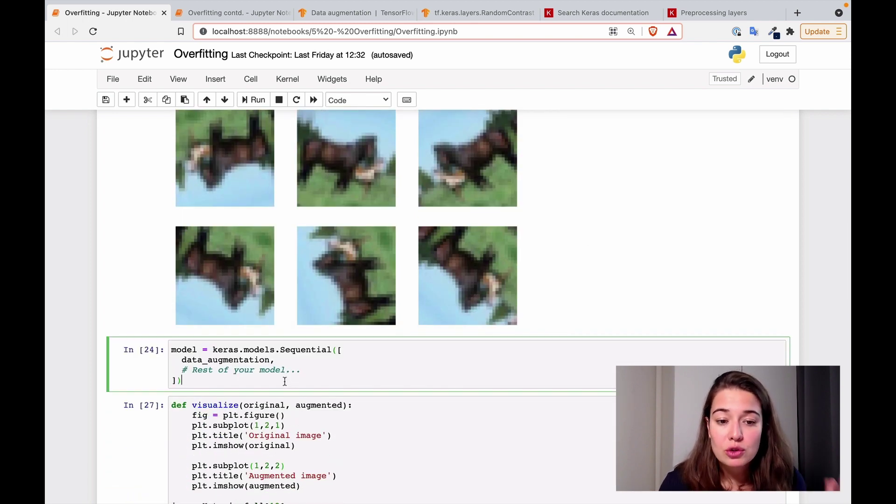
{"action": "scroll", "coordinate": [284, 382], "scroll_direction": "down", "scroll_amount": 1}
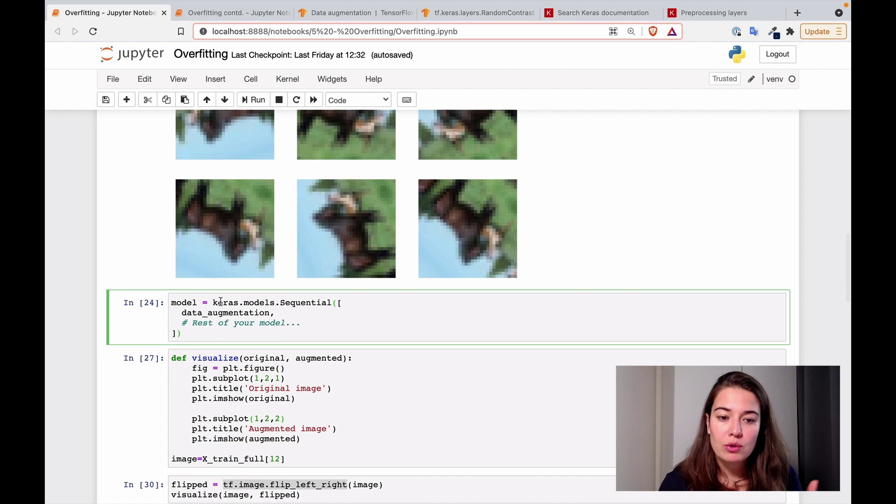
{"action": "left_click_drag", "start_coordinate": [213, 303], "coordinate": [273, 338]}
{"action": "left_click", "coordinate": [274, 337]}
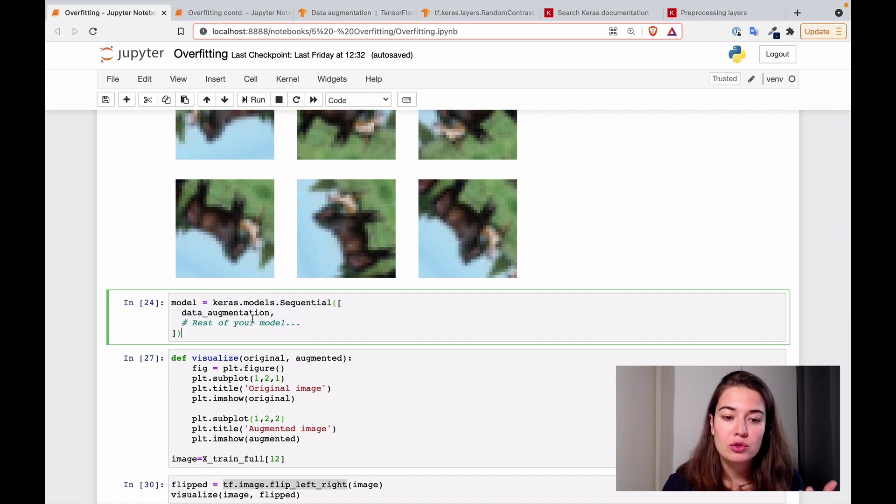
{"action": "double_click", "coordinate": [243, 312]}
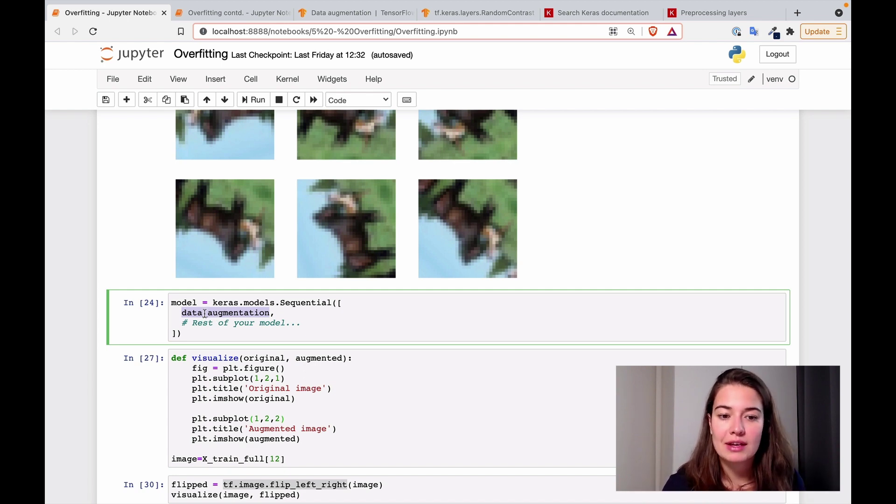
{"action": "left_click", "coordinate": [286, 313]}
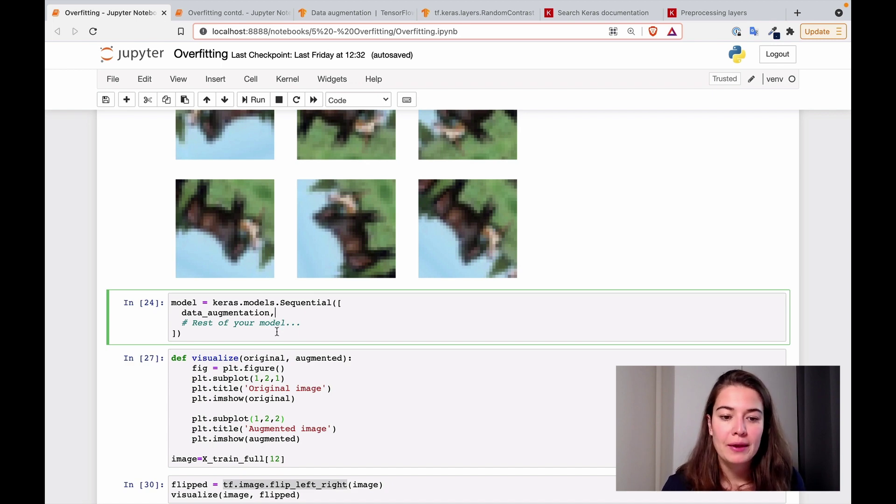
{"action": "scroll", "coordinate": [277, 332], "scroll_direction": "down", "scroll_amount": 3}
{"action": "left_click", "coordinate": [347, 306]}
{"action": "left_click", "coordinate": [402, 344]}
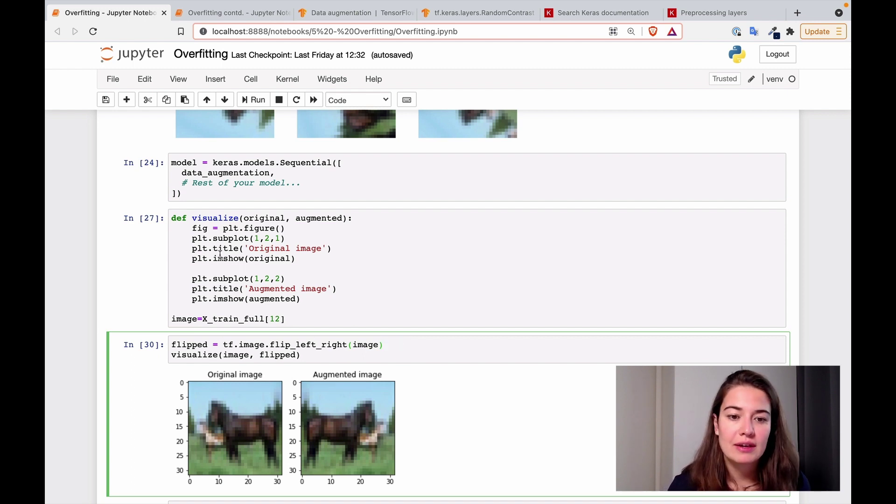
{"action": "left_click_drag", "start_coordinate": [170, 220], "coordinate": [325, 318]}
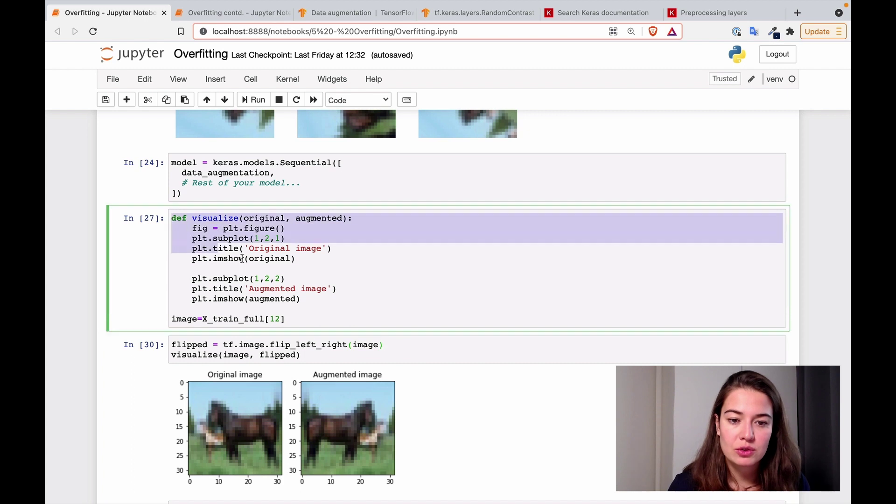
{"action": "left_click", "coordinate": [325, 318]}
{"action": "scroll", "coordinate": [326, 319], "scroll_direction": "down", "scroll_amount": 3}
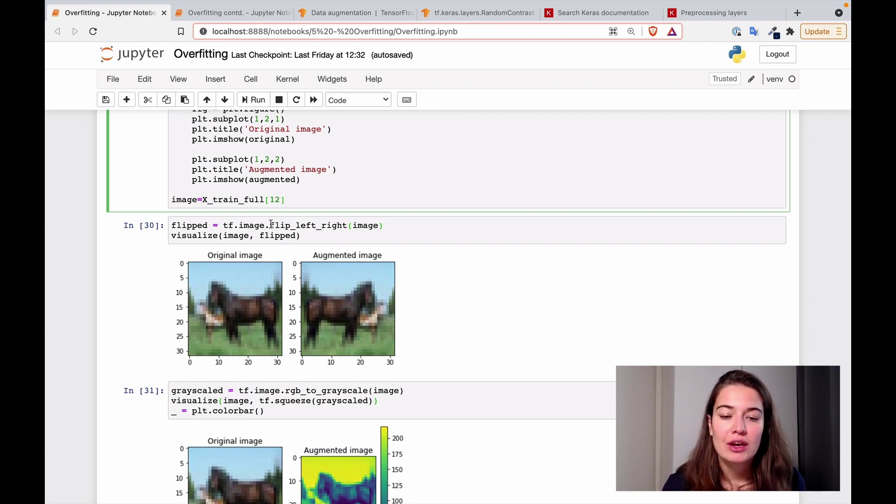
{"action": "scroll", "coordinate": [270, 225], "scroll_direction": "down", "scroll_amount": 3}
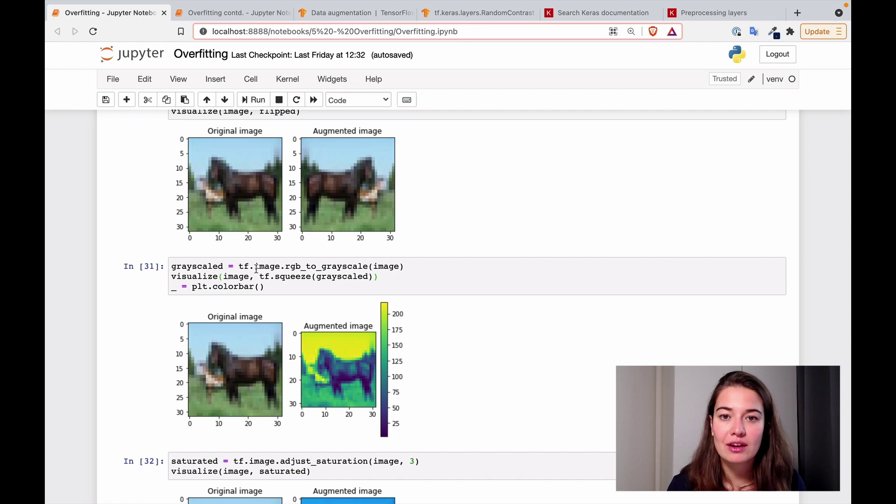
{"action": "scroll", "coordinate": [257, 270], "scroll_direction": "down", "scroll_amount": 4}
{"action": "scroll", "coordinate": [256, 272], "scroll_direction": "down", "scroll_amount": 2}
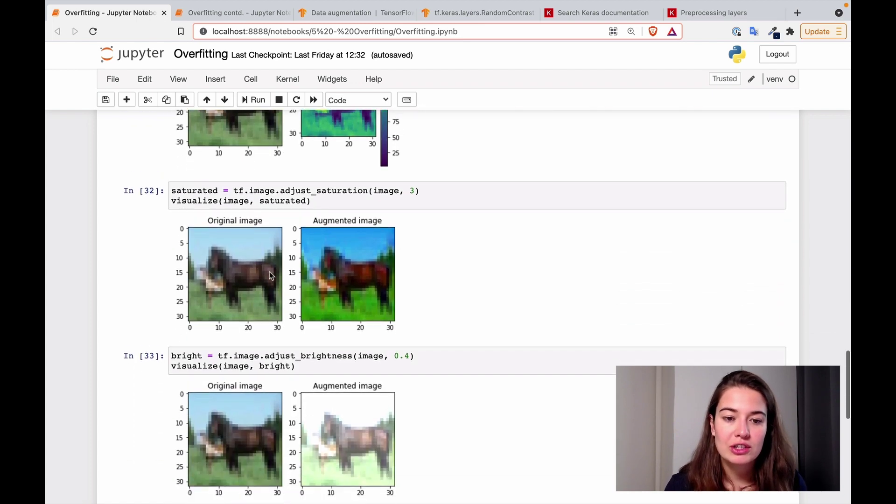
{"action": "scroll", "coordinate": [326, 287], "scroll_direction": "down", "scroll_amount": 3}
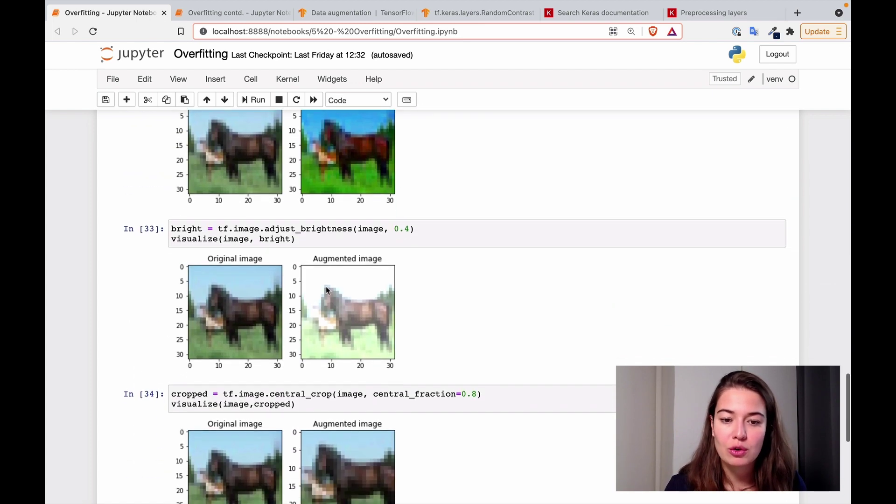
{"action": "scroll", "coordinate": [326, 287], "scroll_direction": "down", "scroll_amount": 4}
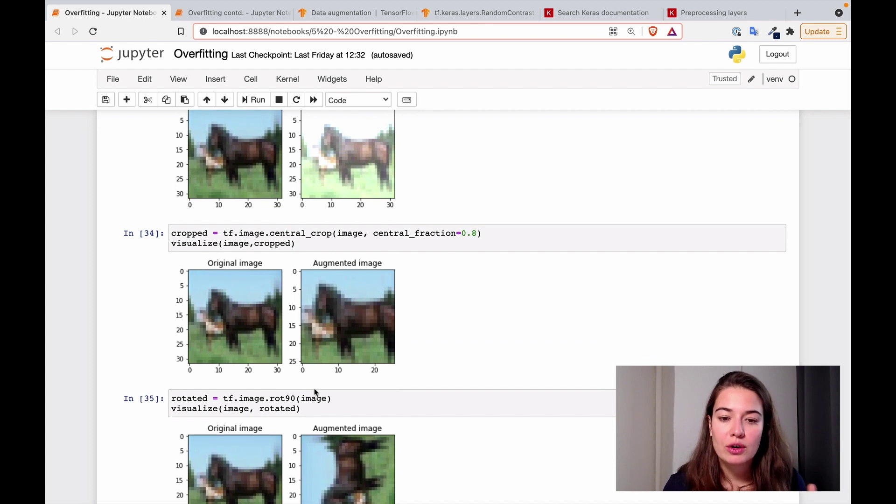
{"action": "scroll", "coordinate": [373, 299], "scroll_direction": "down", "scroll_amount": 3}
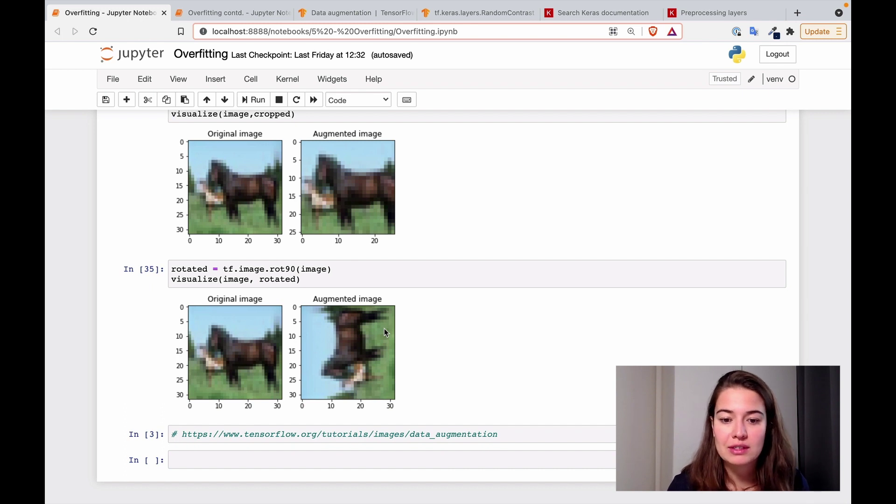
Review the tutorial link and plotting cells, then switch to the Overfitting contd. notebook
{"action": "left_click", "coordinate": [390, 435]}
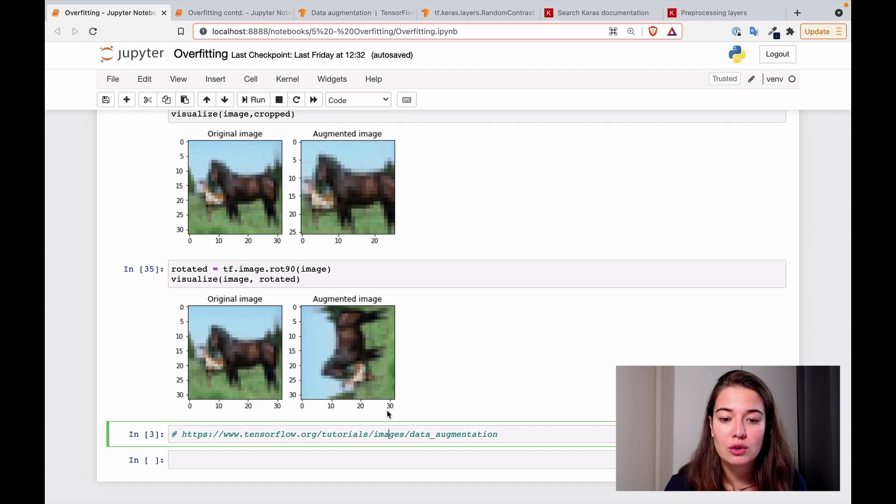
{"action": "left_click", "coordinate": [528, 432]}
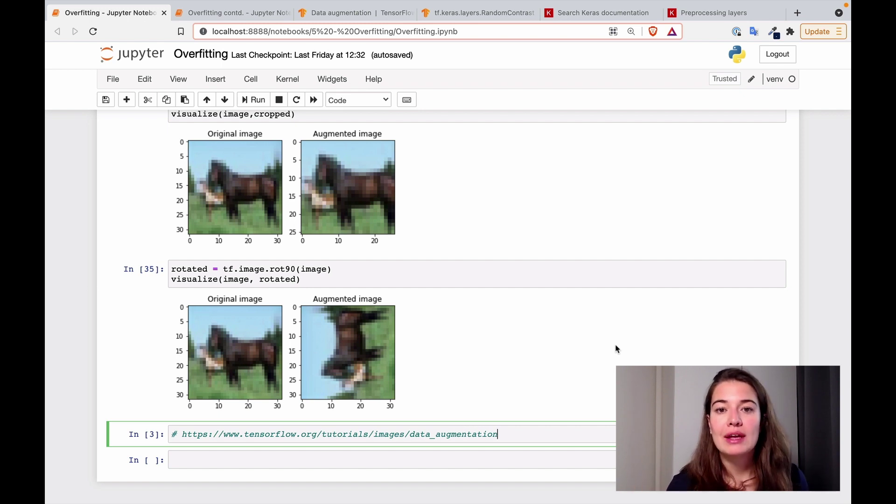
{"action": "scroll", "coordinate": [617, 349], "scroll_direction": "up", "scroll_amount": 10}
{"action": "scroll", "coordinate": [616, 349], "scroll_direction": "up", "scroll_amount": 10}
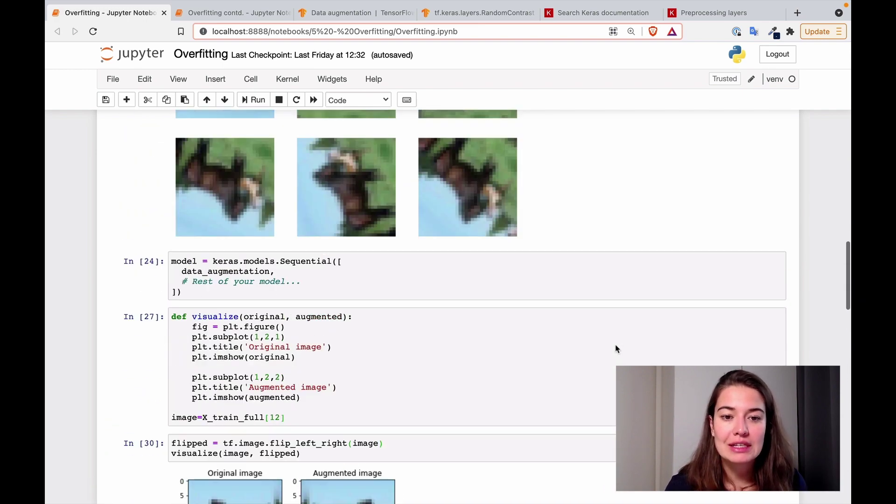
{"action": "scroll", "coordinate": [616, 349], "scroll_direction": "up", "scroll_amount": 5}
{"action": "scroll", "coordinate": [616, 349], "scroll_direction": "up", "scroll_amount": 3}
{"action": "scroll", "coordinate": [616, 349], "scroll_direction": "down", "scroll_amount": 2}
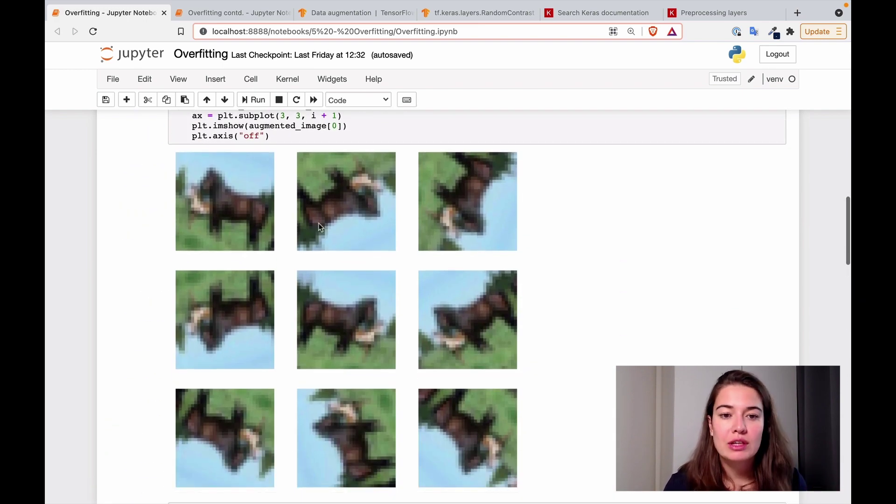
{"action": "scroll", "coordinate": [319, 225], "scroll_direction": "up", "scroll_amount": 2}
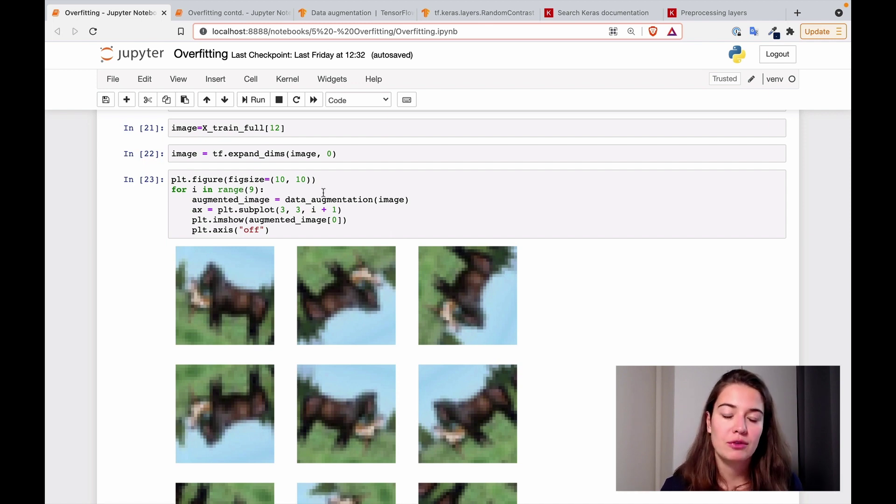
{"action": "left_click", "coordinate": [551, 205]}
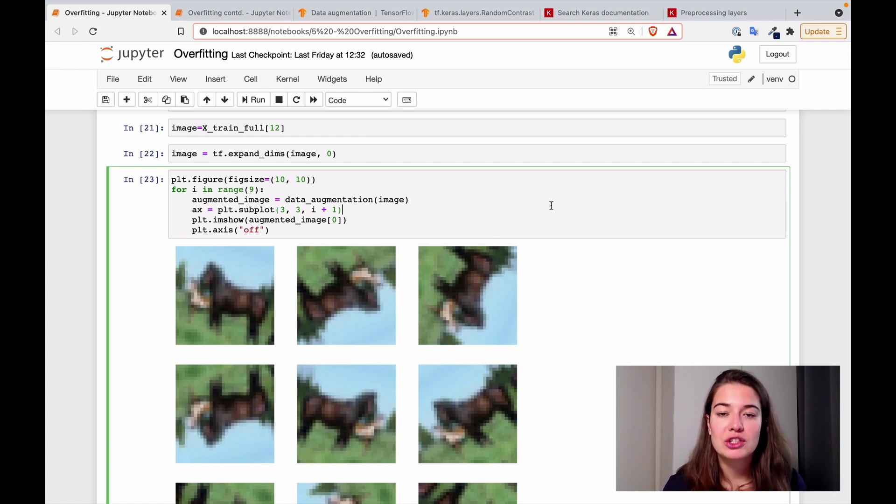
{"action": "key", "text": "ctrl+Tab"}
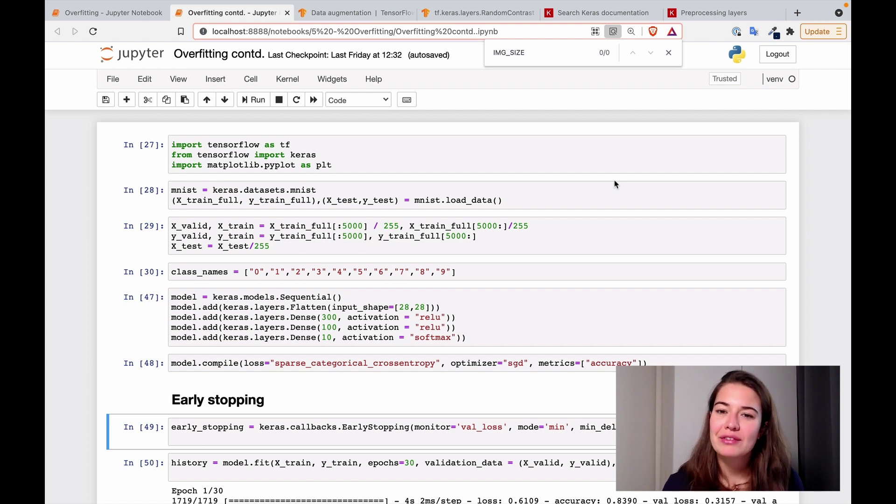
Dismiss the IMG_SIZE search and review the imports, data-split, model and compile cells
{"action": "key", "text": "Escape"}
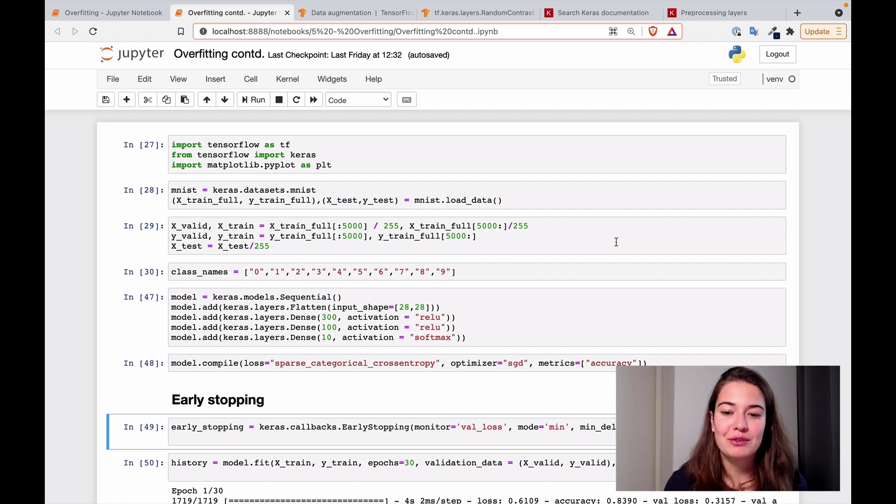
{"action": "left_click", "coordinate": [209, 147]}
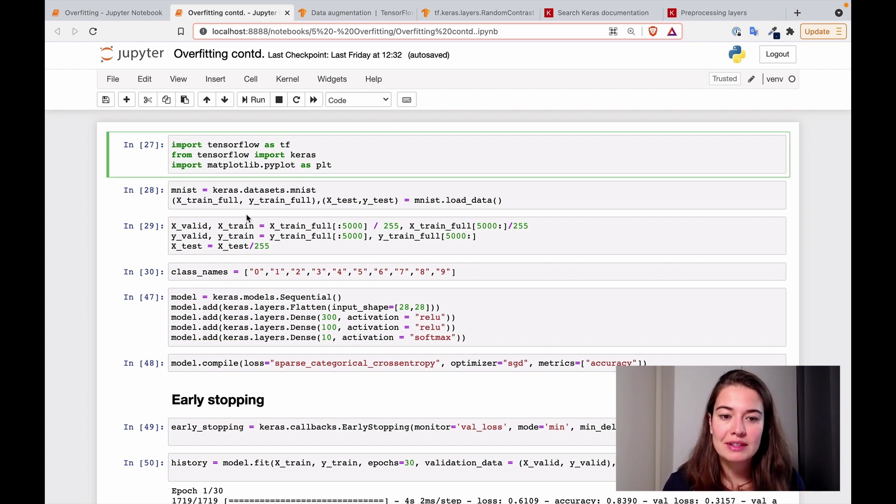
{"action": "left_click", "coordinate": [212, 228]}
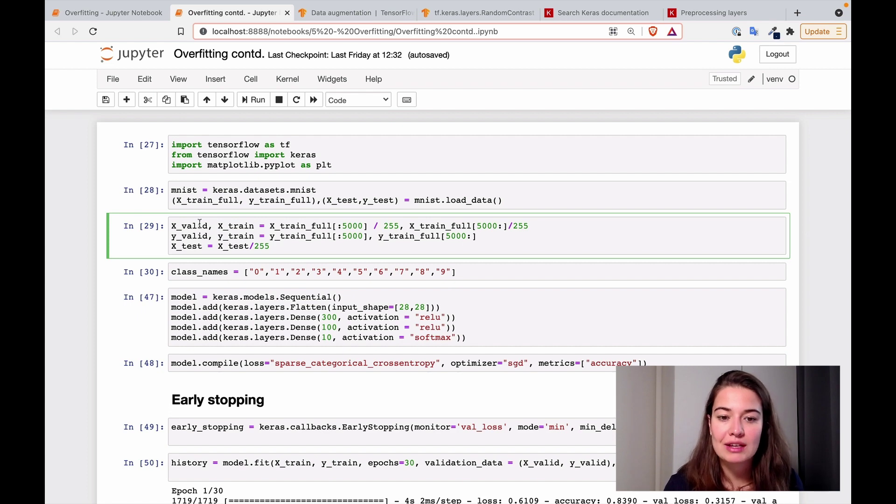
{"action": "double_click", "coordinate": [225, 297]}
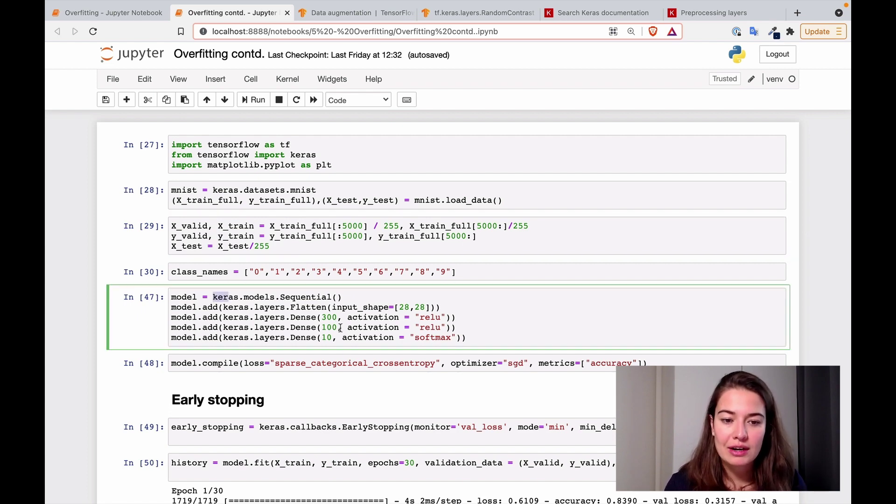
{"action": "scroll", "coordinate": [348, 334], "scroll_direction": "down", "scroll_amount": 3}
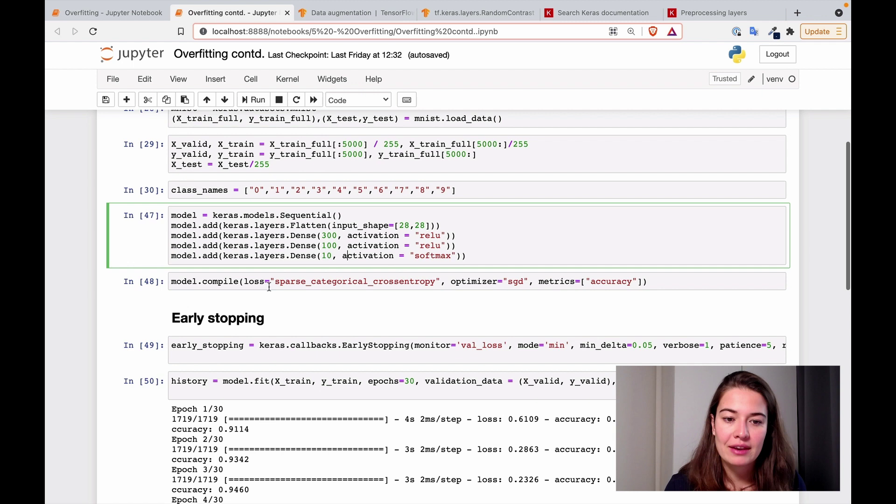
{"action": "left_click", "coordinate": [227, 280]}
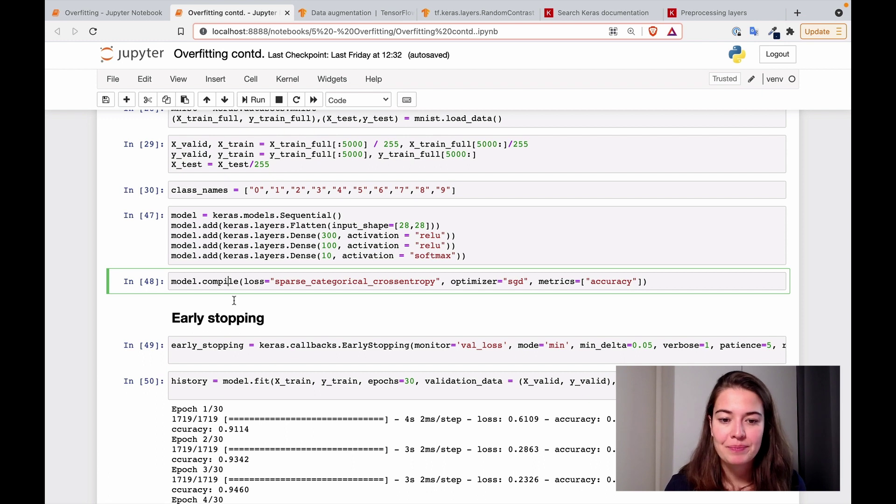
{"action": "scroll", "coordinate": [261, 358], "scroll_direction": "down", "scroll_amount": 1}
{"action": "scroll", "coordinate": [280, 354], "scroll_direction": "down", "scroll_amount": 2}
{"action": "left_click_drag", "start_coordinate": [240, 328], "coordinate": [490, 322]}
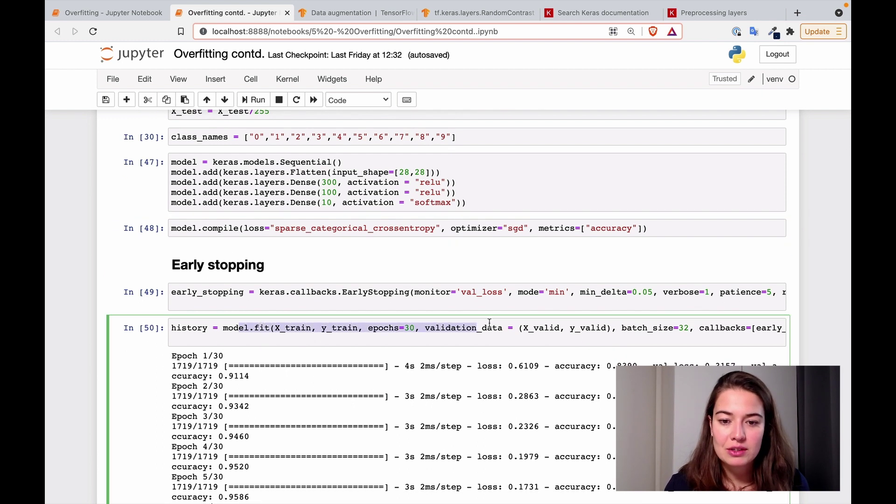
{"action": "key", "text": "shift+Home"}
{"action": "double_click", "coordinate": [285, 327]}
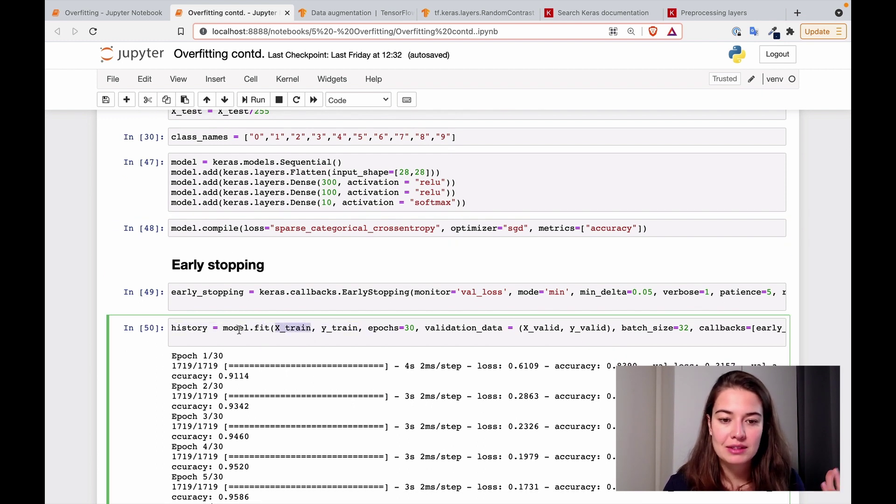
{"action": "left_click", "coordinate": [280, 328]}
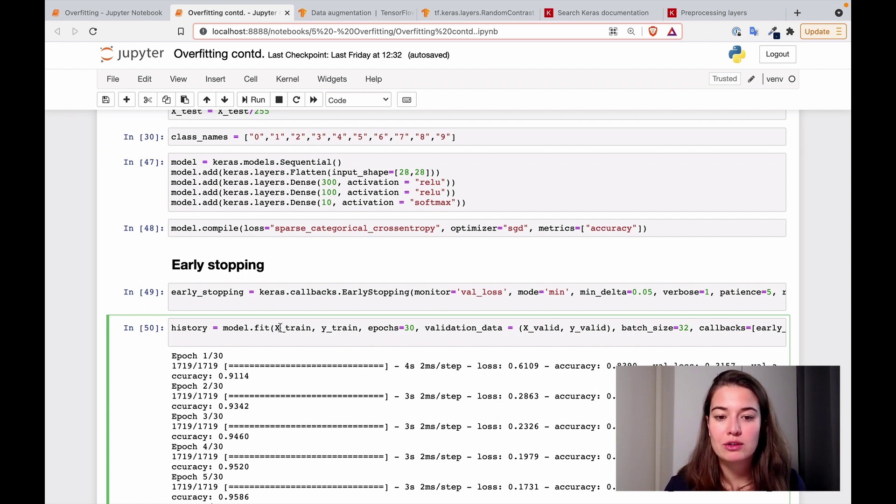
{"action": "double_click", "coordinate": [340, 327]}
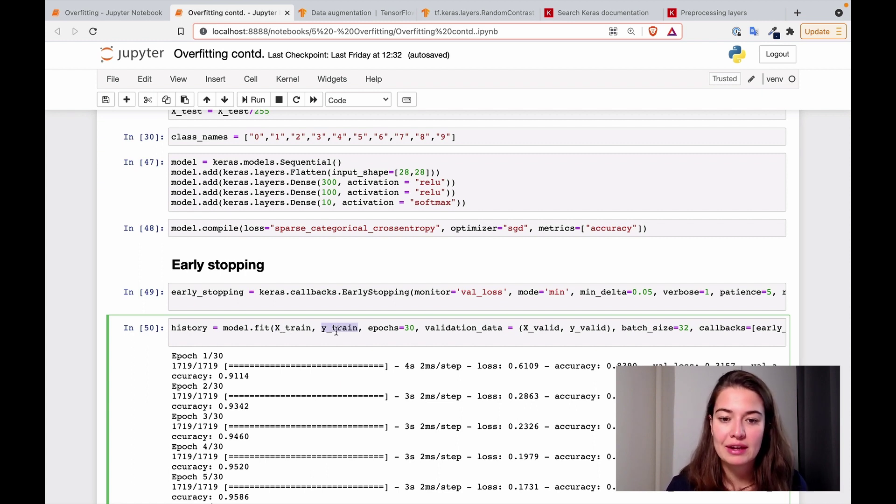
{"action": "left_click", "coordinate": [402, 328]}
{"action": "scroll", "coordinate": [403, 327], "scroll_direction": "right", "scroll_amount": 2}
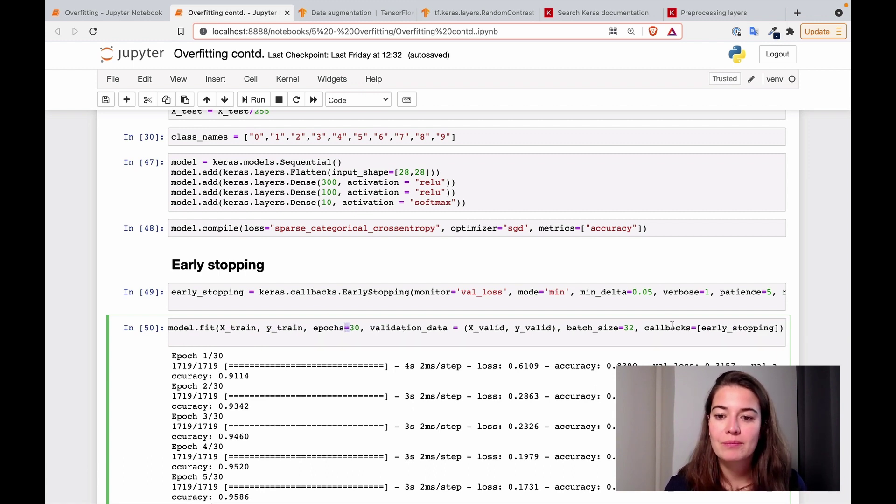
{"action": "left_click_drag", "start_coordinate": [644, 328], "coordinate": [797, 333]}
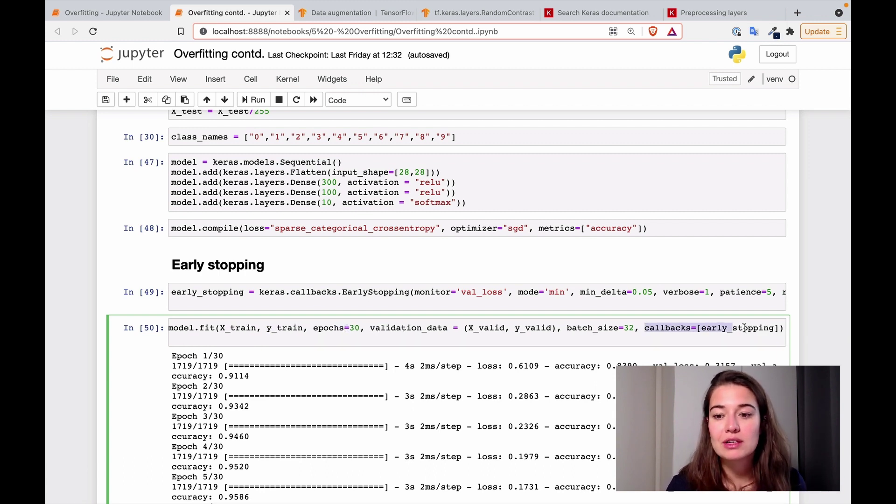
{"action": "left_click", "coordinate": [771, 328]}
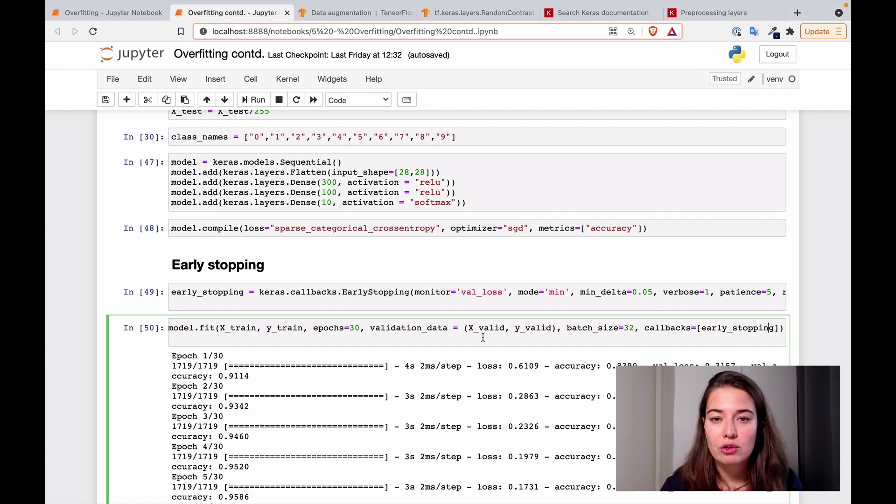
{"action": "scroll", "coordinate": [385, 332], "scroll_direction": "down", "scroll_amount": 2}
{"action": "scroll", "coordinate": [384, 333], "scroll_direction": "down", "scroll_amount": 10}
{"action": "scroll", "coordinate": [385, 332], "scroll_direction": "up", "scroll_amount": 1}
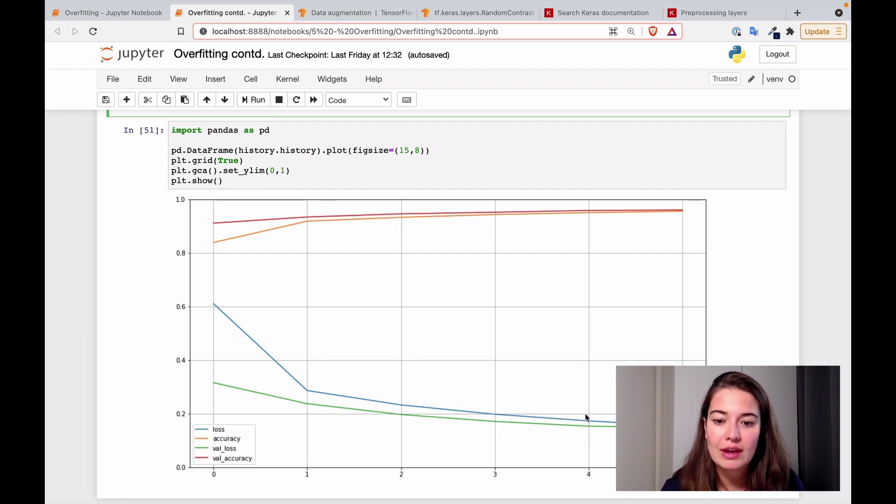
{"action": "scroll", "coordinate": [586, 418], "scroll_direction": "up", "scroll_amount": 3}
{"action": "scroll", "coordinate": [586, 417], "scroll_direction": "up", "scroll_amount": 3}
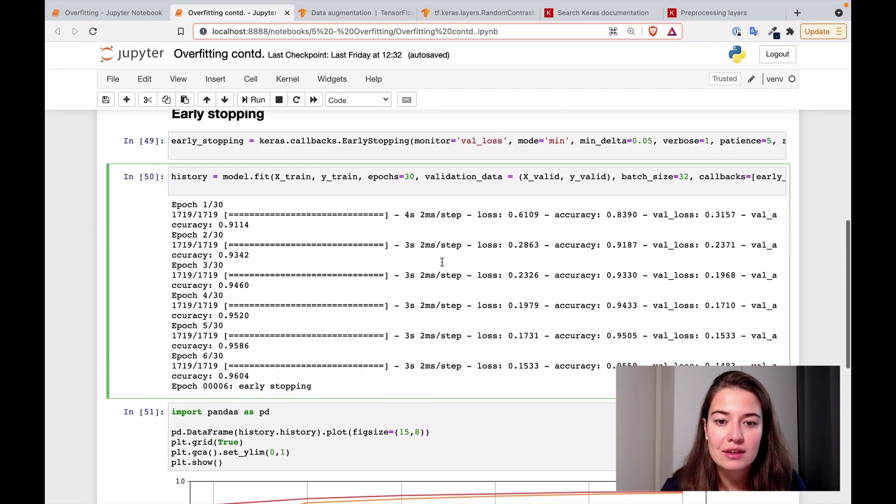
{"action": "triple_click", "coordinate": [409, 176]}
{"action": "left_click", "coordinate": [409, 176]}
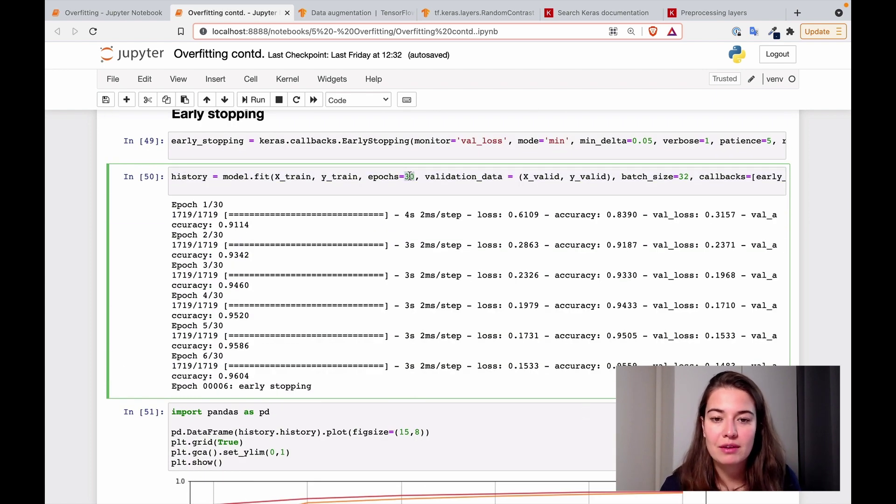
{"action": "scroll", "coordinate": [409, 177], "scroll_direction": "down", "scroll_amount": 3}
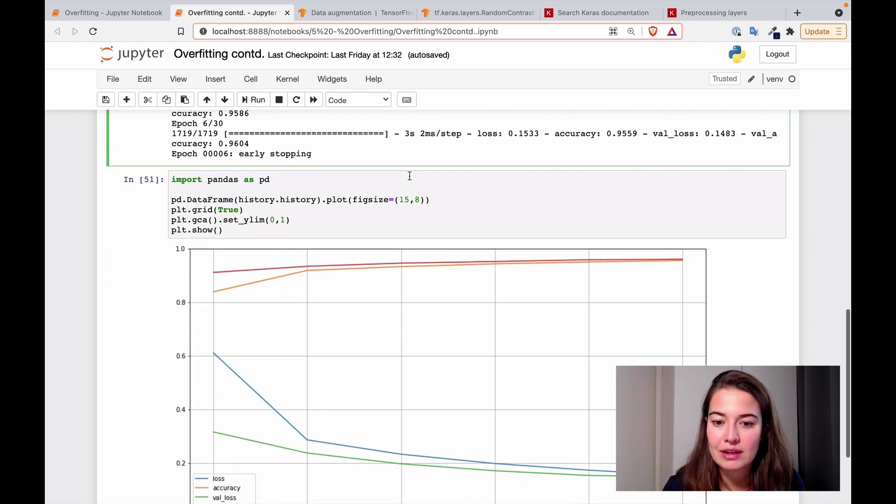
{"action": "scroll", "coordinate": [410, 176], "scroll_direction": "down", "scroll_amount": 2}
{"action": "scroll", "coordinate": [587, 358], "scroll_direction": "up", "scroll_amount": 4}
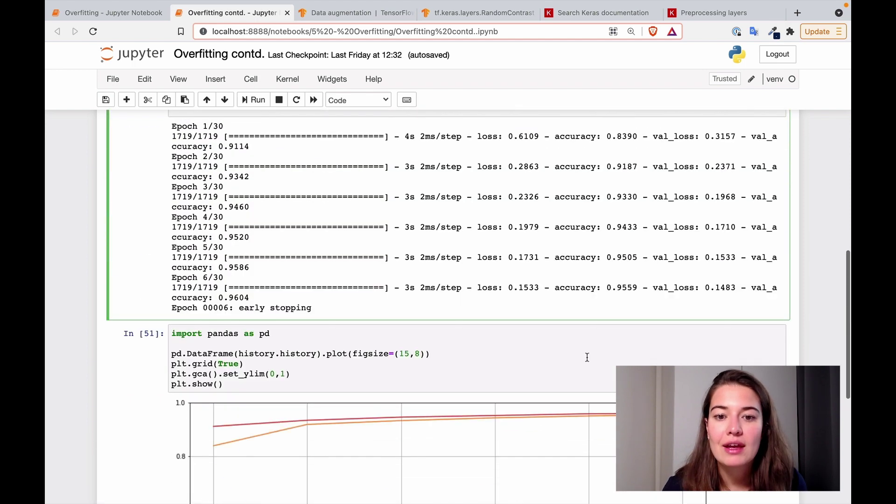
{"action": "scroll", "coordinate": [414, 236], "scroll_direction": "up", "scroll_amount": 2}
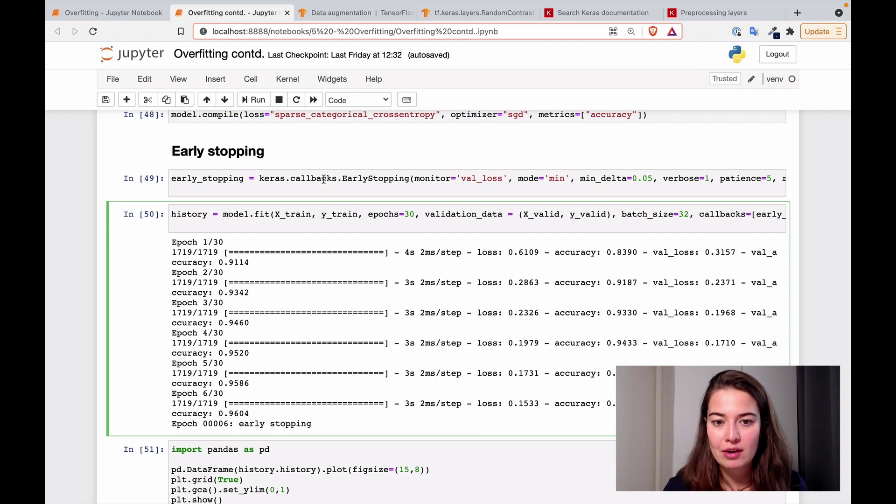
{"action": "double_click", "coordinate": [373, 179]}
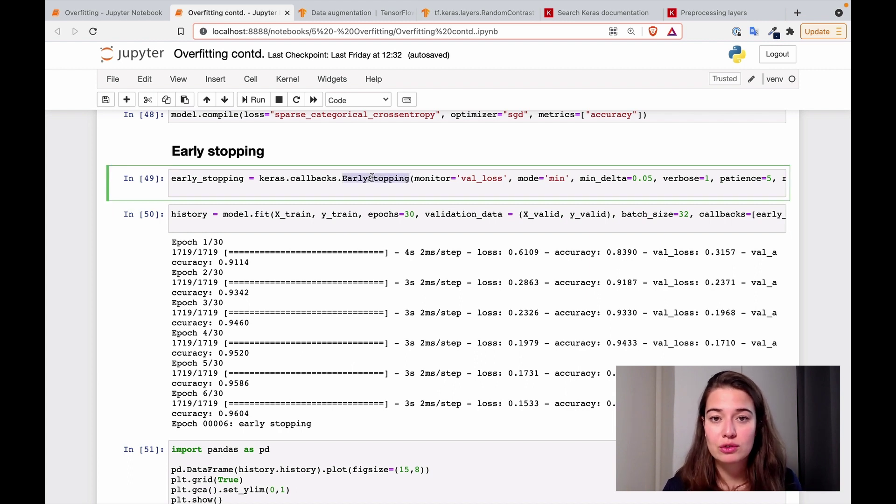
{"action": "double_click", "coordinate": [212, 178]}
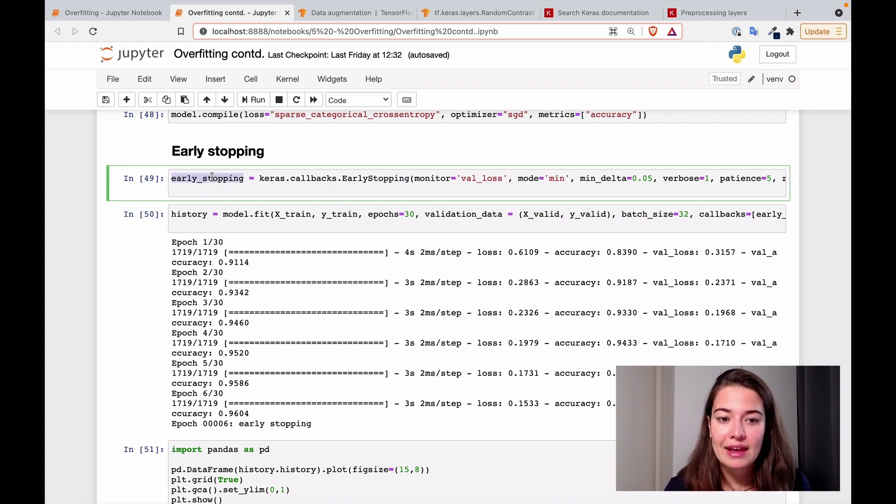
{"action": "scroll", "coordinate": [469, 225], "scroll_direction": "right", "scroll_amount": 2}
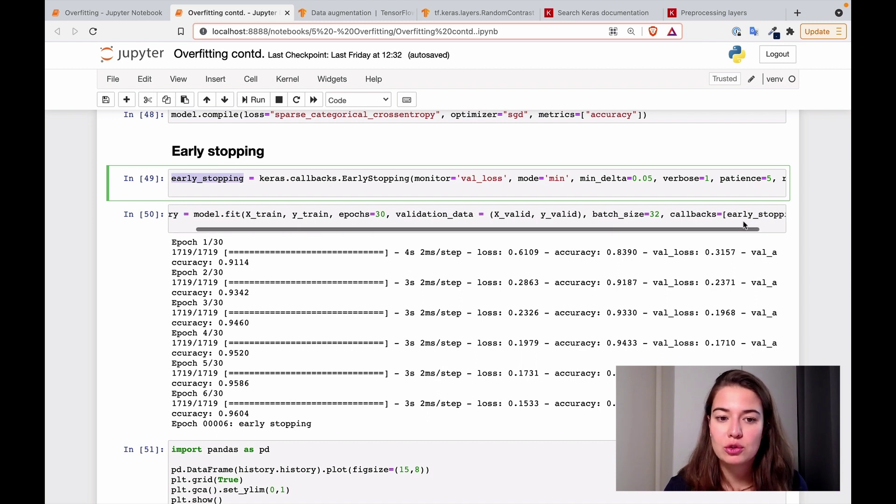
{"action": "double_click", "coordinate": [221, 215]}
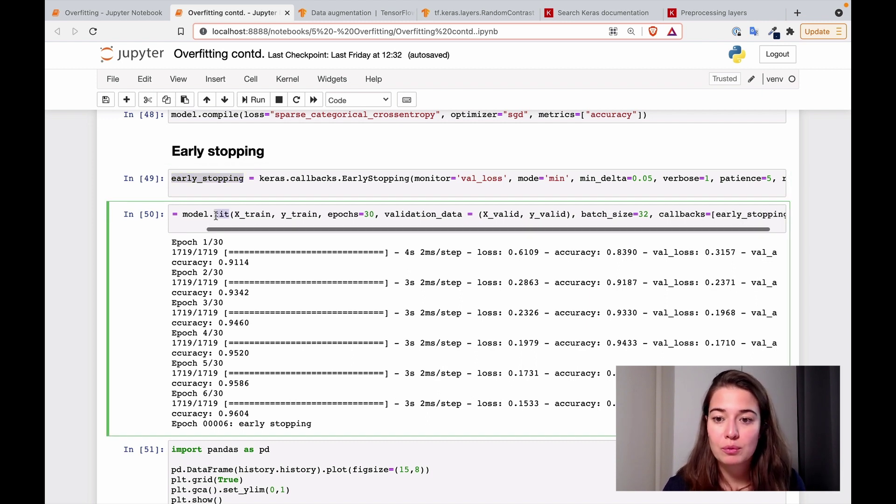
{"action": "double_click", "coordinate": [692, 214]}
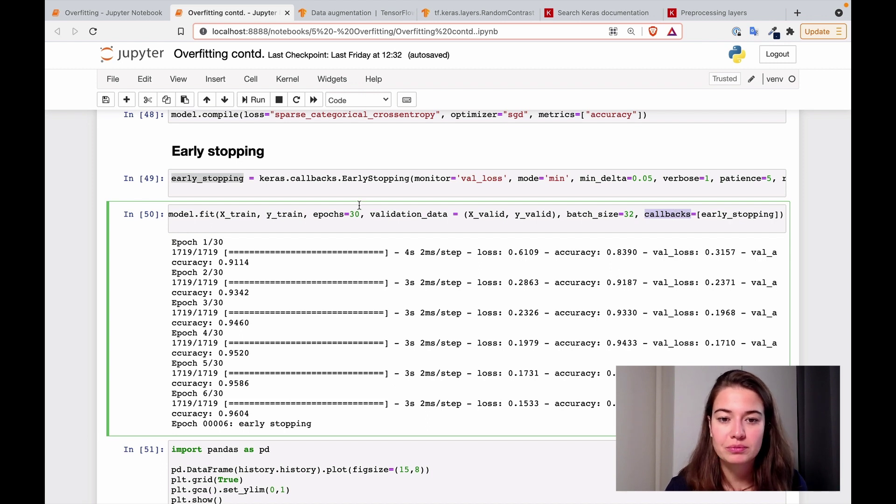
{"action": "left_click", "coordinate": [389, 195]}
{"action": "scroll", "coordinate": [438, 180], "scroll_direction": "right", "scroll_amount": 1}
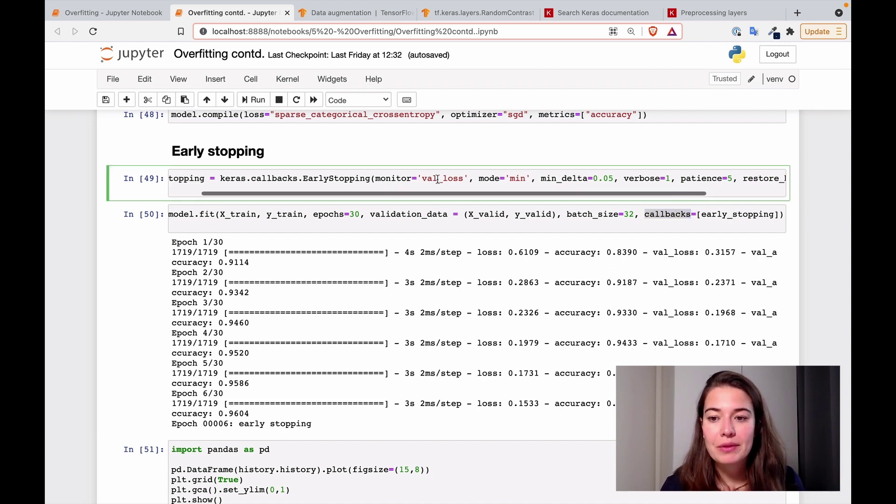
{"action": "scroll", "coordinate": [438, 179], "scroll_direction": "right", "scroll_amount": 3}
{"action": "scroll", "coordinate": [438, 179], "scroll_direction": "left", "scroll_amount": 2}
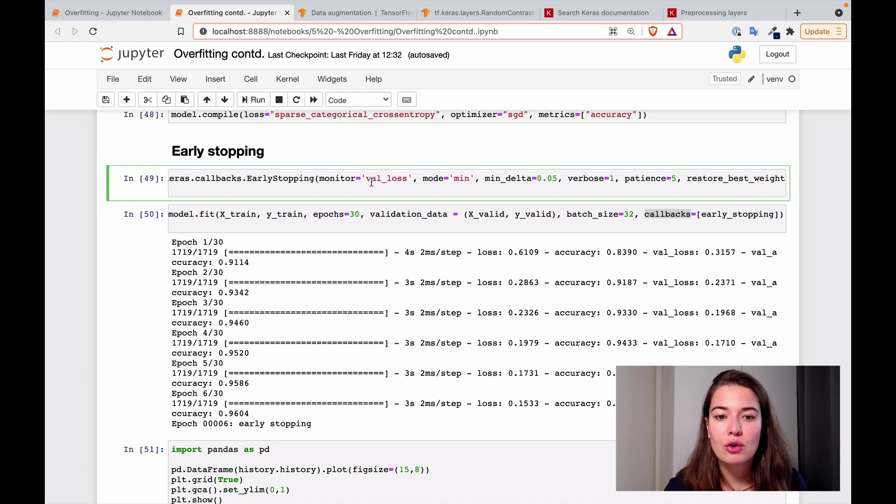
{"action": "double_click", "coordinate": [344, 180]}
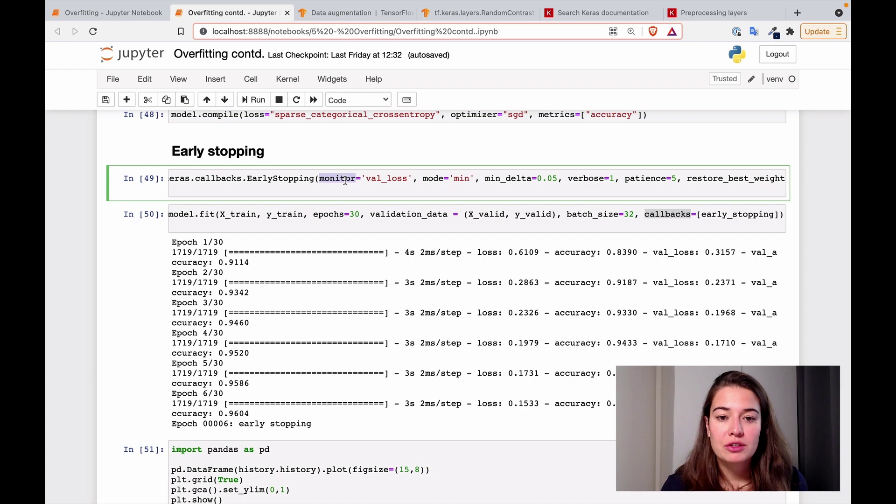
{"action": "scroll", "coordinate": [345, 181], "scroll_direction": "right", "scroll_amount": 2}
{"action": "scroll", "coordinate": [345, 180], "scroll_direction": "up", "scroll_amount": 2}
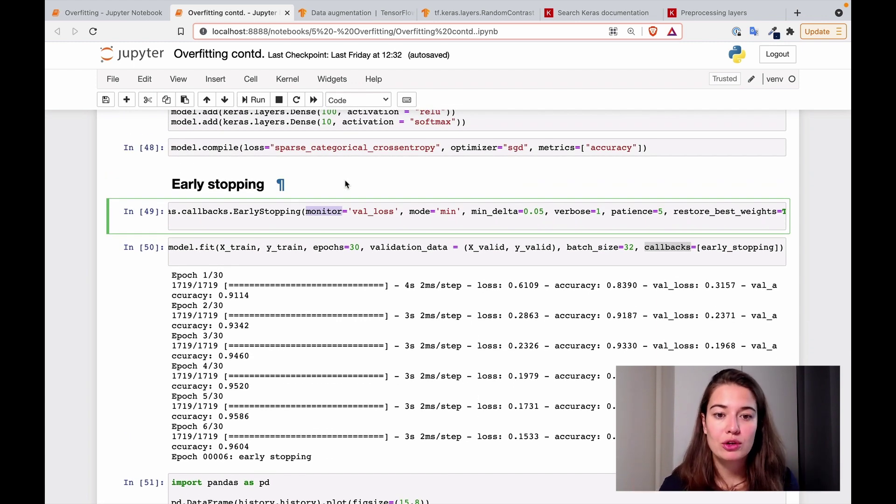
{"action": "double_click", "coordinate": [375, 212]}
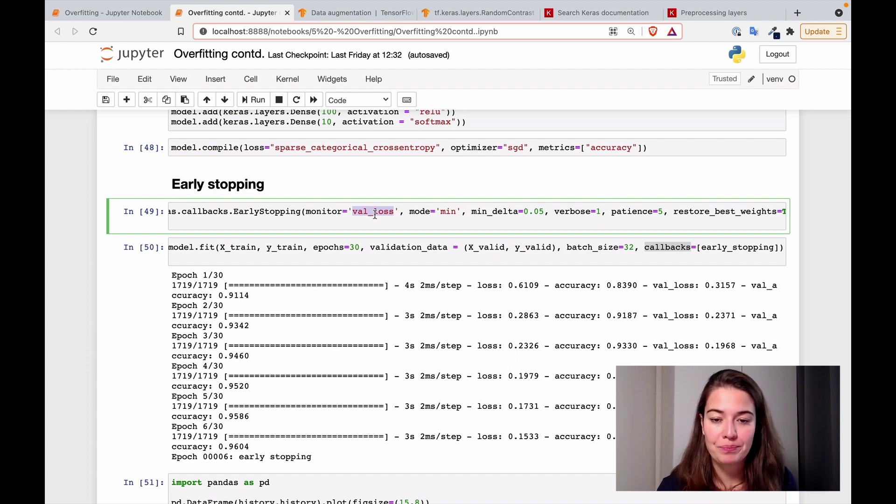
{"action": "double_click", "coordinate": [451, 212]}
{"action": "double_click", "coordinate": [418, 211]}
{"action": "double_click", "coordinate": [452, 212]}
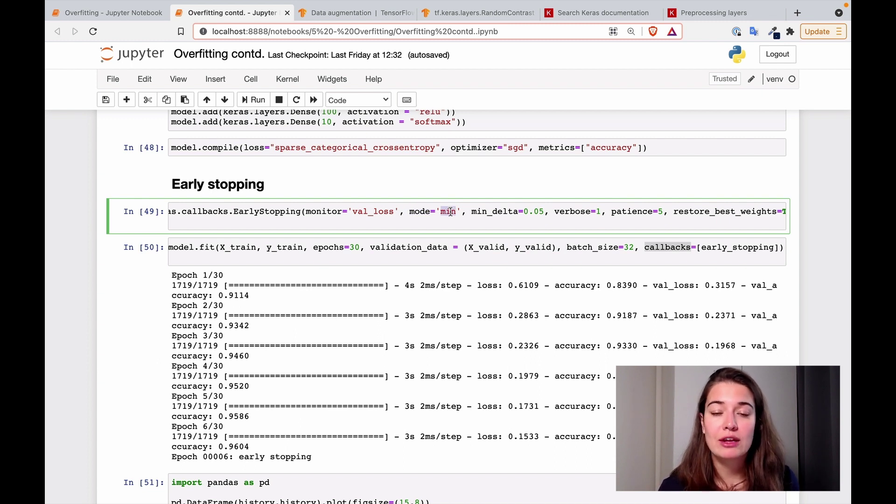
{"action": "double_click", "coordinate": [366, 211]}
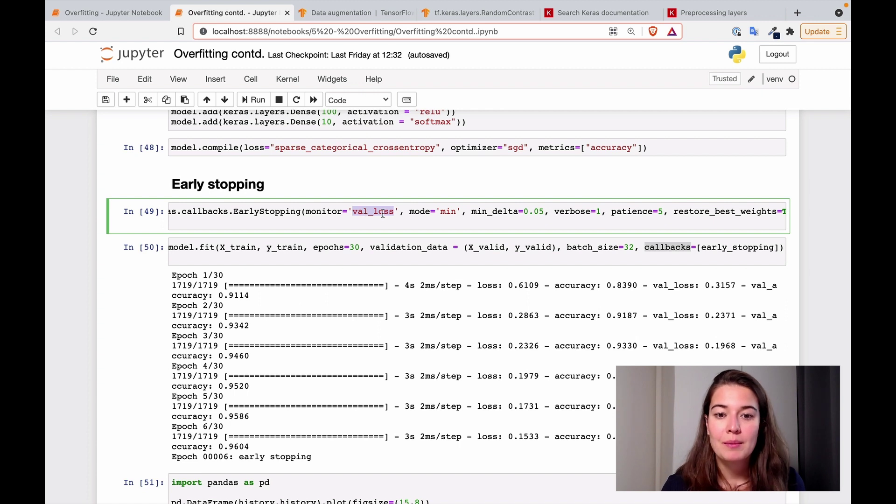
{"action": "left_click", "coordinate": [382, 214]}
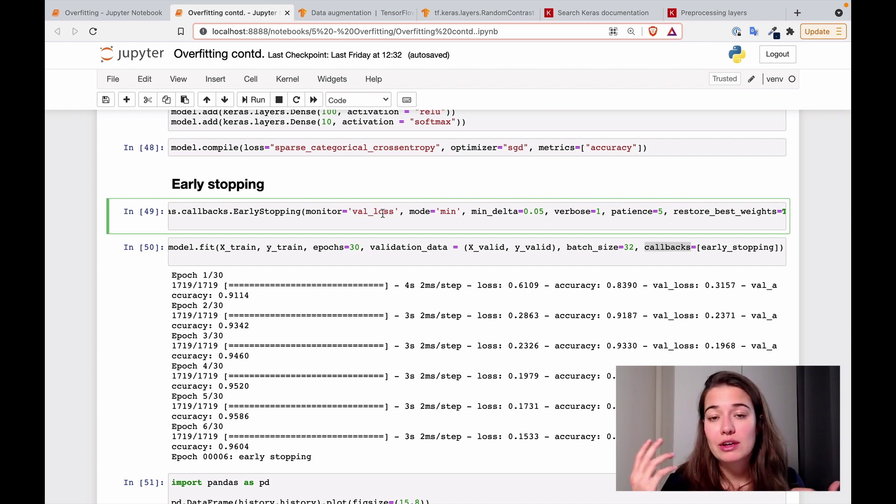
{"action": "double_click", "coordinate": [451, 211]}
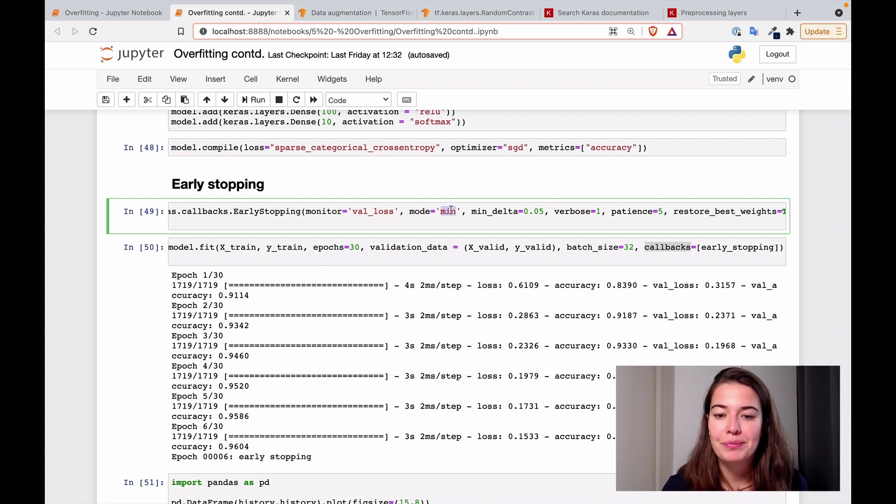
{"action": "double_click", "coordinate": [495, 212]}
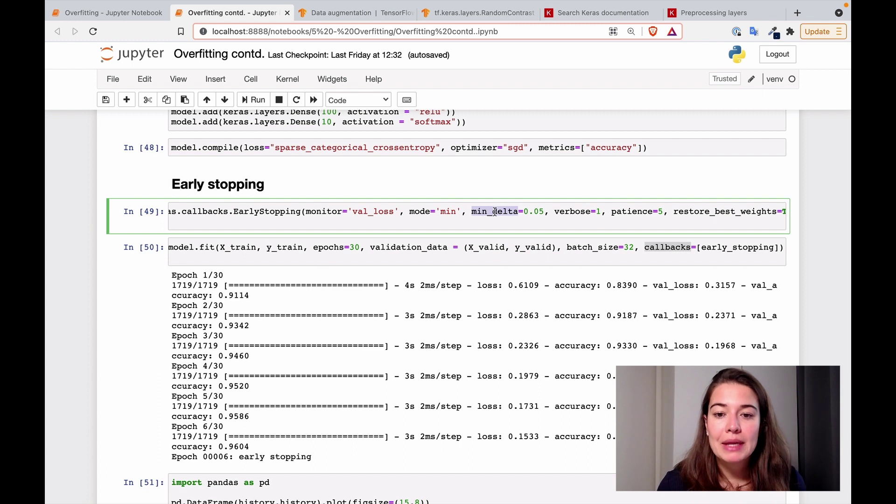
{"action": "double_click", "coordinate": [539, 212]}
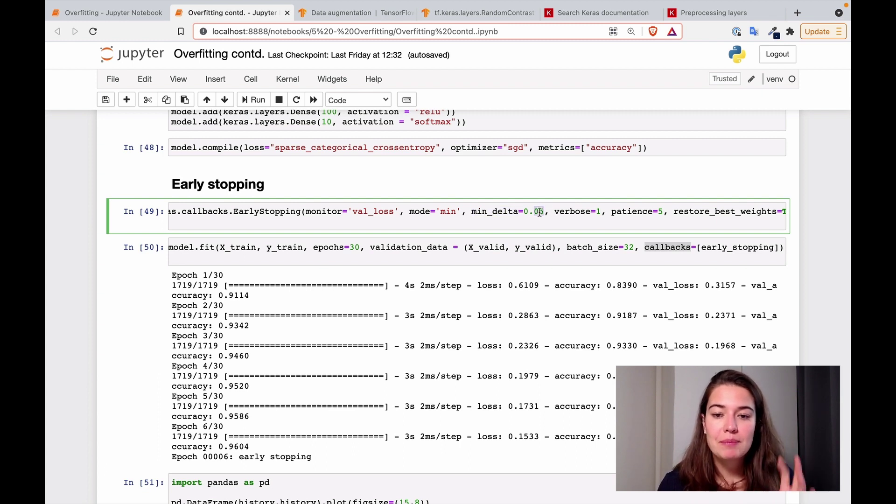
{"action": "double_click", "coordinate": [363, 212]}
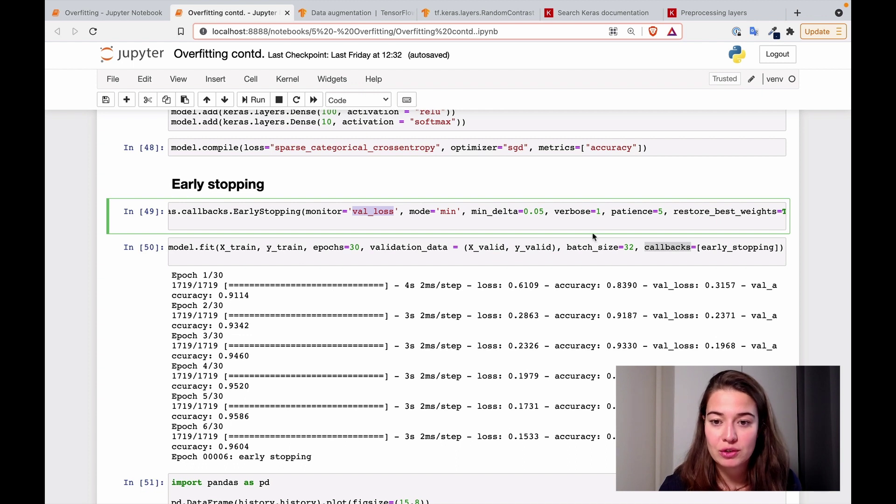
{"action": "left_click", "coordinate": [662, 212]}
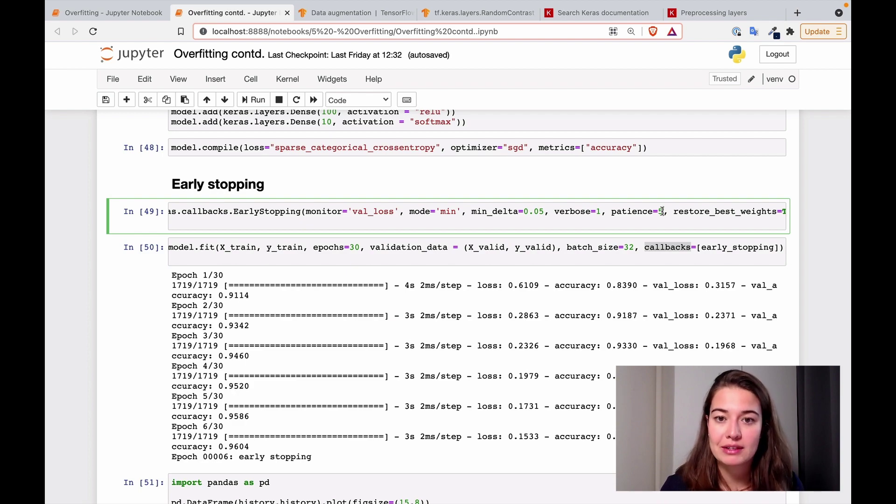
{"action": "scroll", "coordinate": [662, 213], "scroll_direction": "down", "scroll_amount": 5}
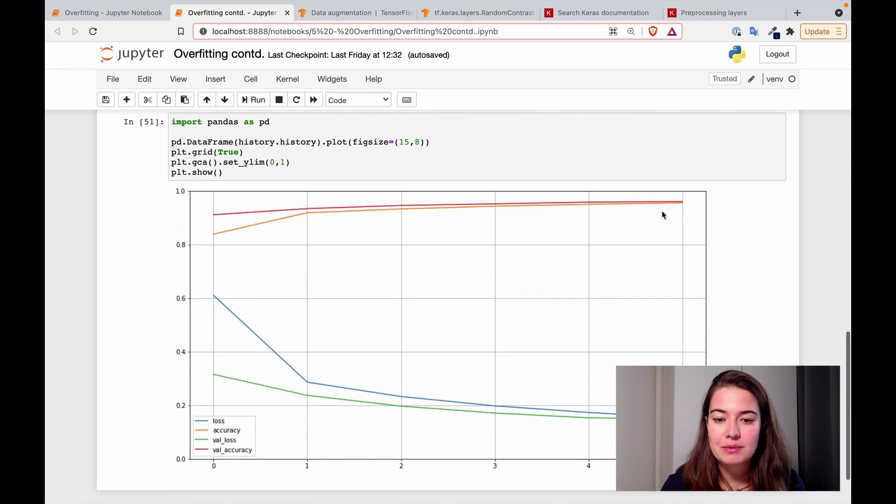
{"action": "scroll", "coordinate": [663, 214], "scroll_direction": "up", "scroll_amount": 8}
{"action": "scroll", "coordinate": [665, 266], "scroll_direction": "down", "scroll_amount": 2}
{"action": "scroll", "coordinate": [670, 300], "scroll_direction": "down", "scroll_amount": 1}
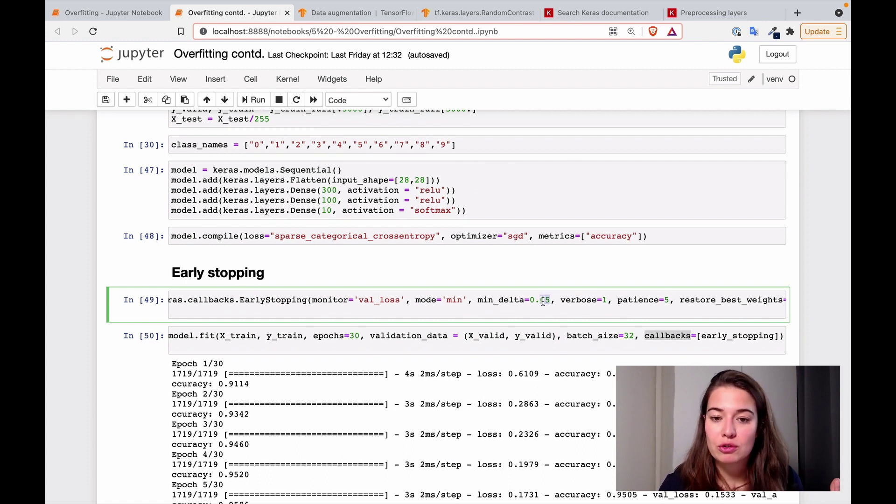
{"action": "scroll", "coordinate": [491, 295], "scroll_direction": "down", "scroll_amount": 1}
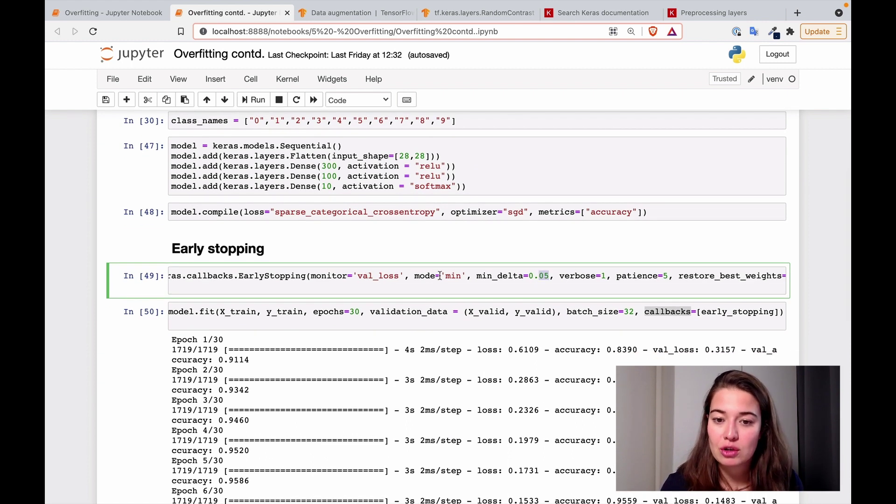
{"action": "scroll", "coordinate": [447, 278], "scroll_direction": "down", "scroll_amount": 10}
{"action": "scroll", "coordinate": [447, 278], "scroll_direction": "down", "scroll_amount": 2}
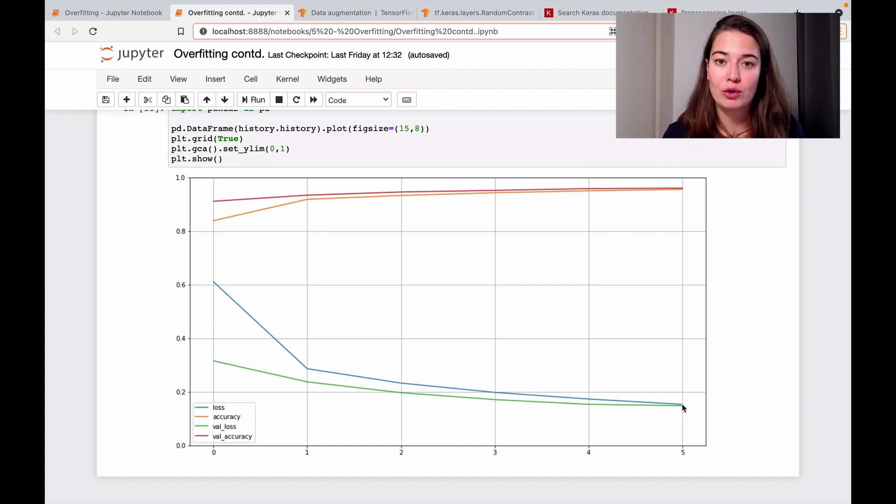
{"action": "scroll", "coordinate": [690, 283], "scroll_direction": "left", "scroll_amount": 5}
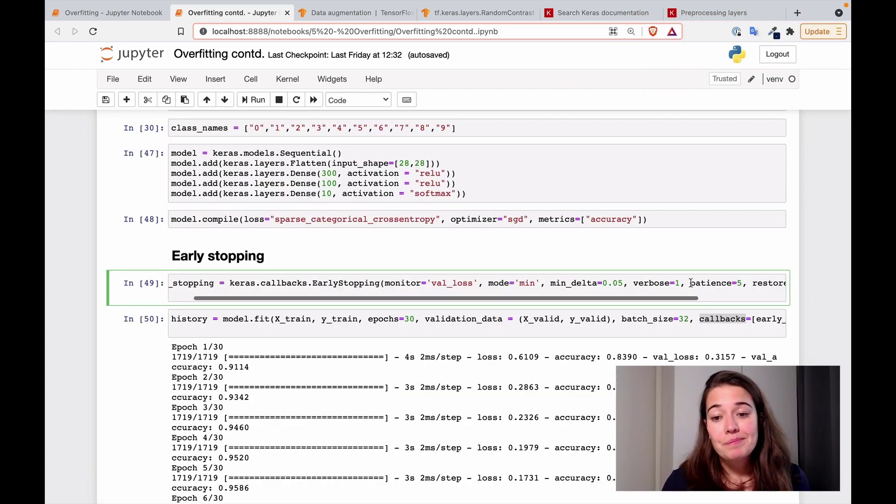
Reselect training cell In [50] to show its early-stopping log ending at epoch 6
{"action": "left_click", "coordinate": [657, 322]}
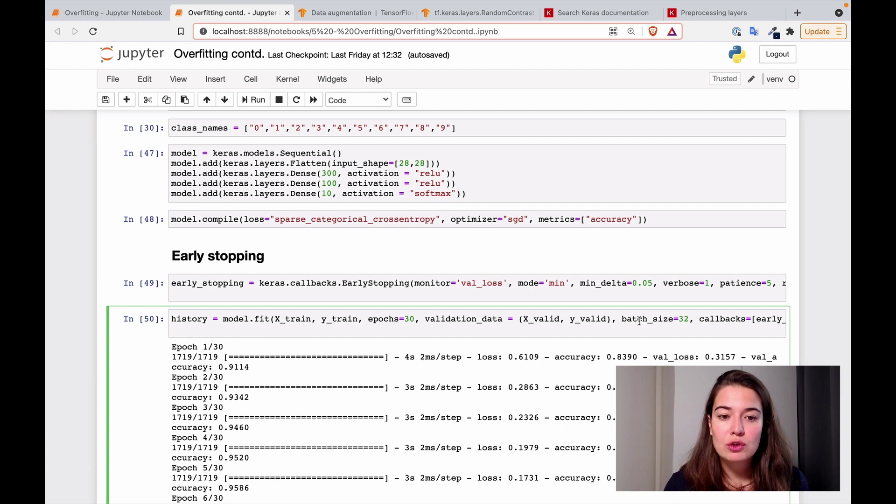
{"action": "scroll", "coordinate": [640, 321], "scroll_direction": "down", "scroll_amount": 4}
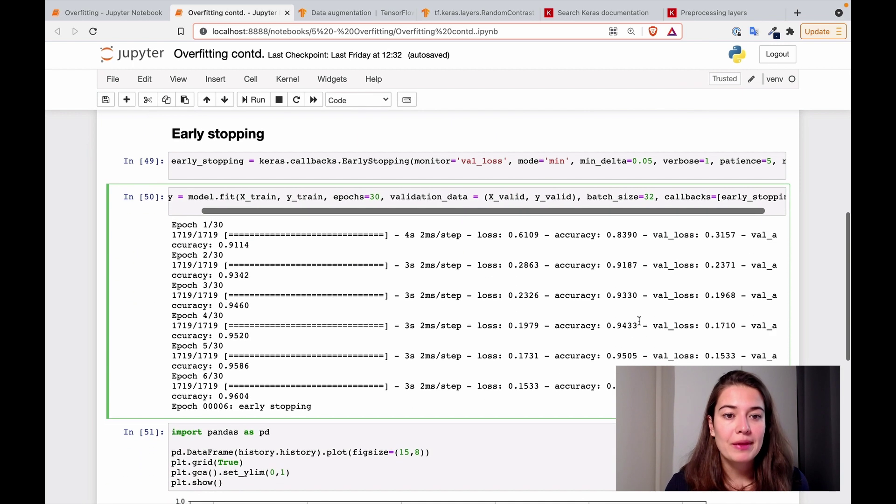